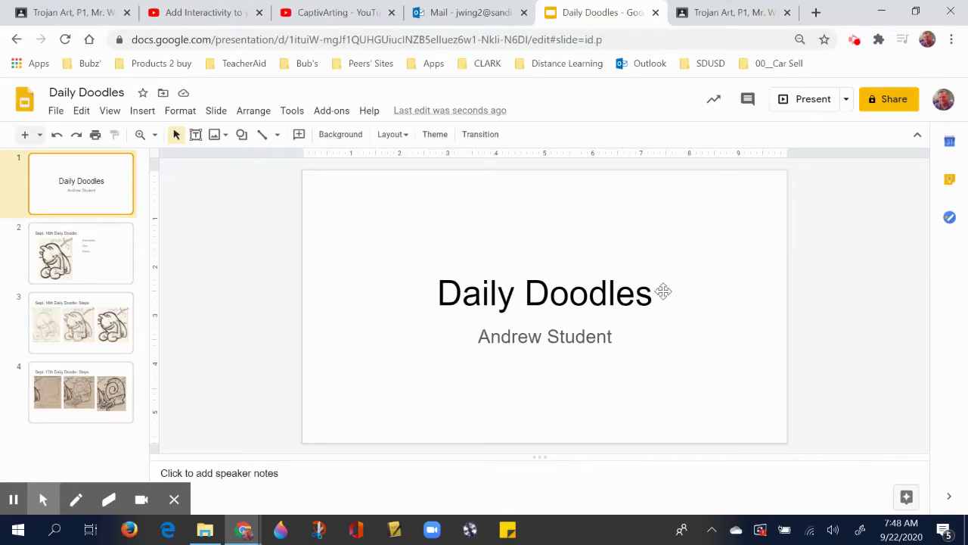
# Step: Review the deck's doodle slides and the heading and subtitle text on the title slide
pyautogui.click(79, 271)
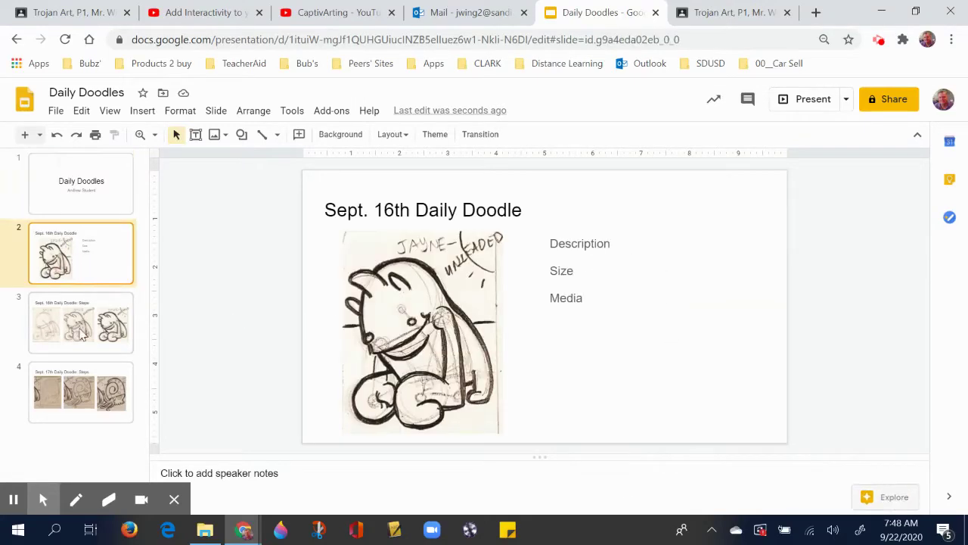
pyautogui.click(82, 332)
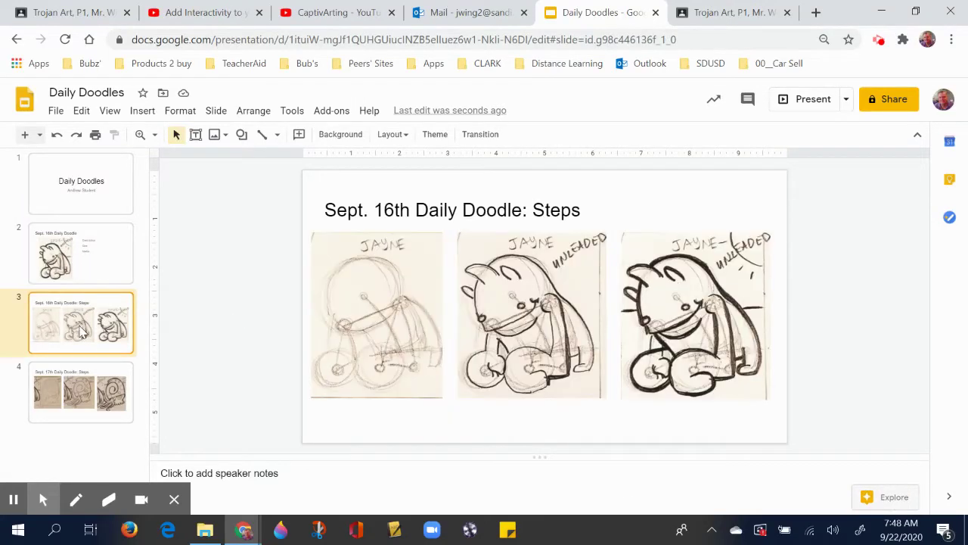
pyautogui.click(97, 397)
pyautogui.click(67, 256)
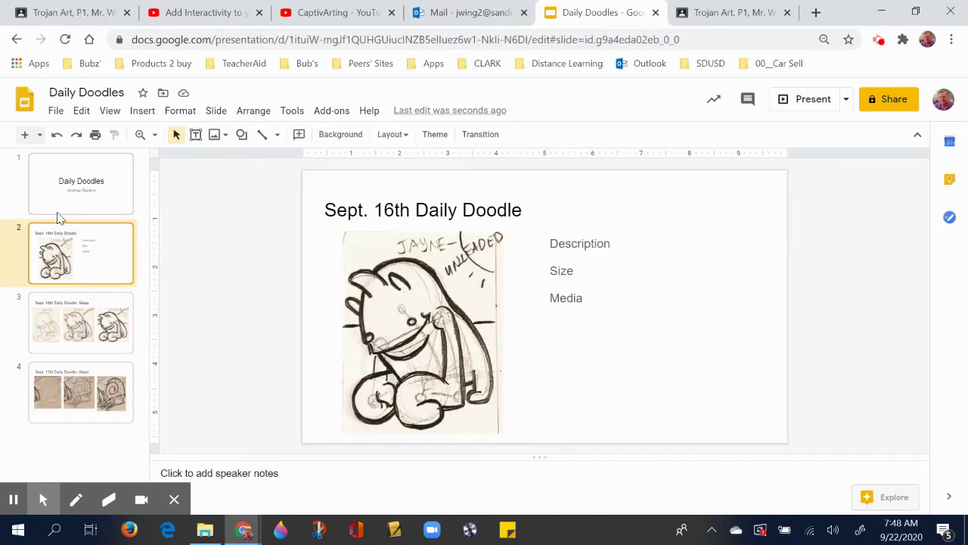
pyautogui.click(76, 189)
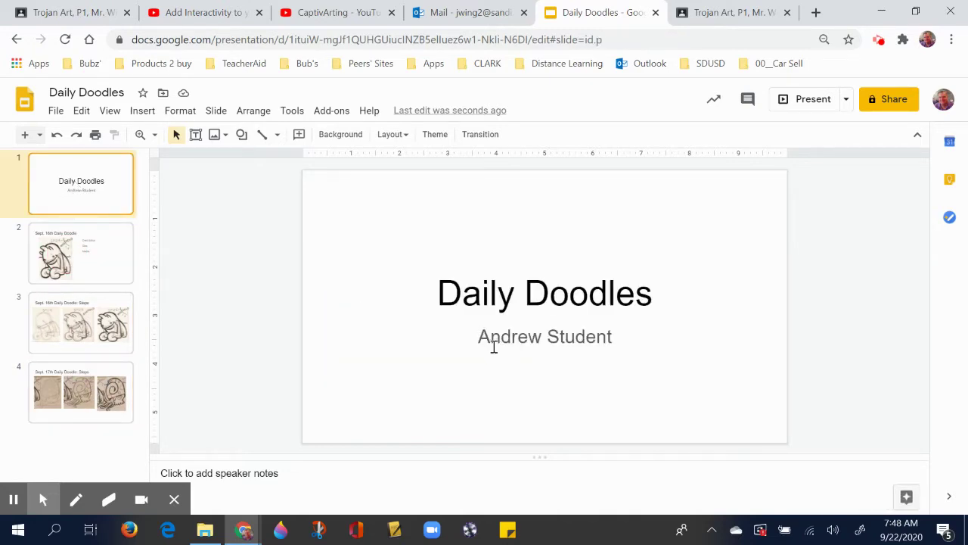
pyautogui.moveTo(513, 338); pyautogui.dragTo(623, 343)
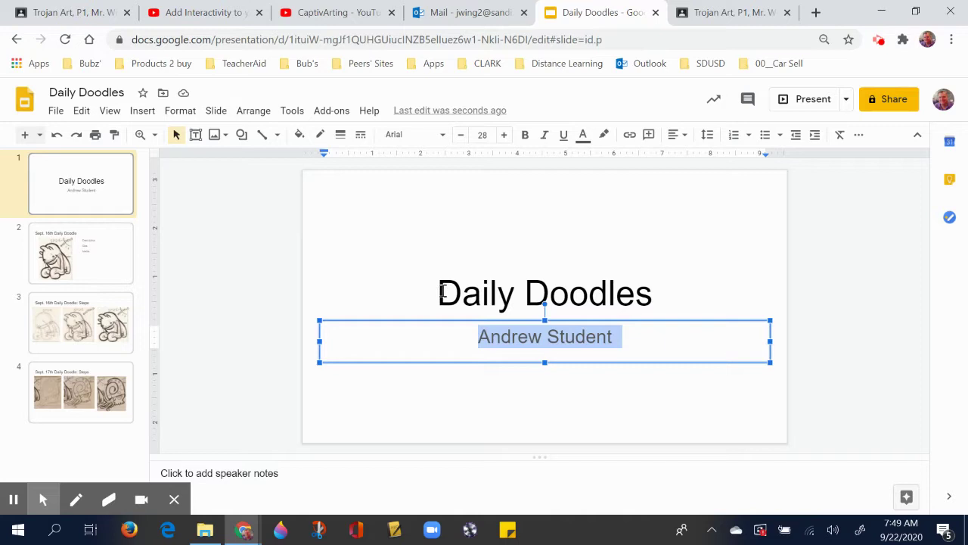
pyautogui.moveTo(443, 292); pyautogui.dragTo(683, 311)
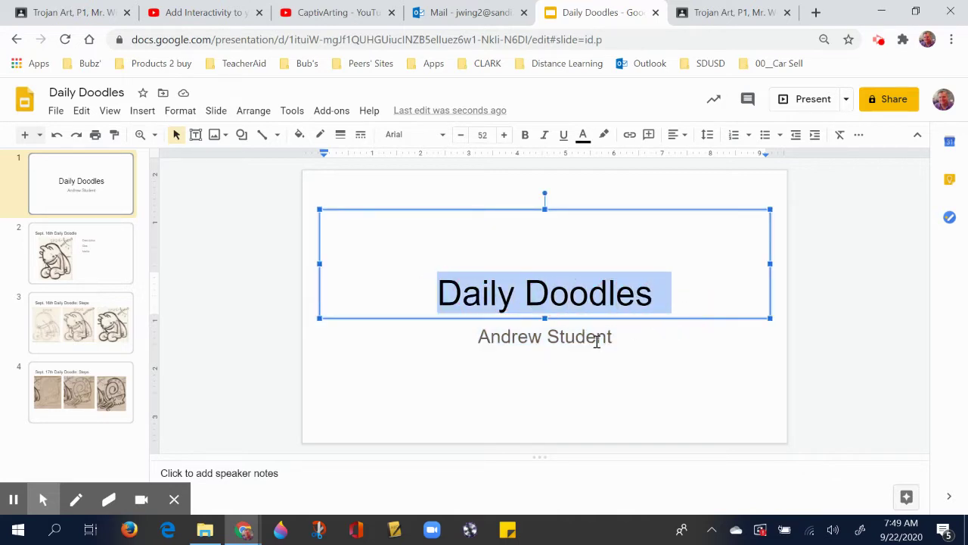
pyautogui.click(613, 340)
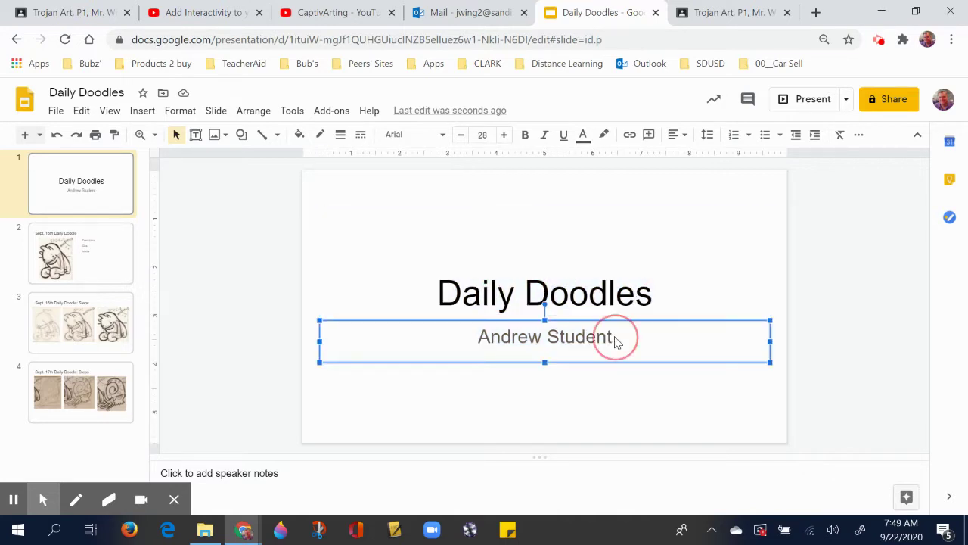
pyautogui.doubleClick(552, 339)
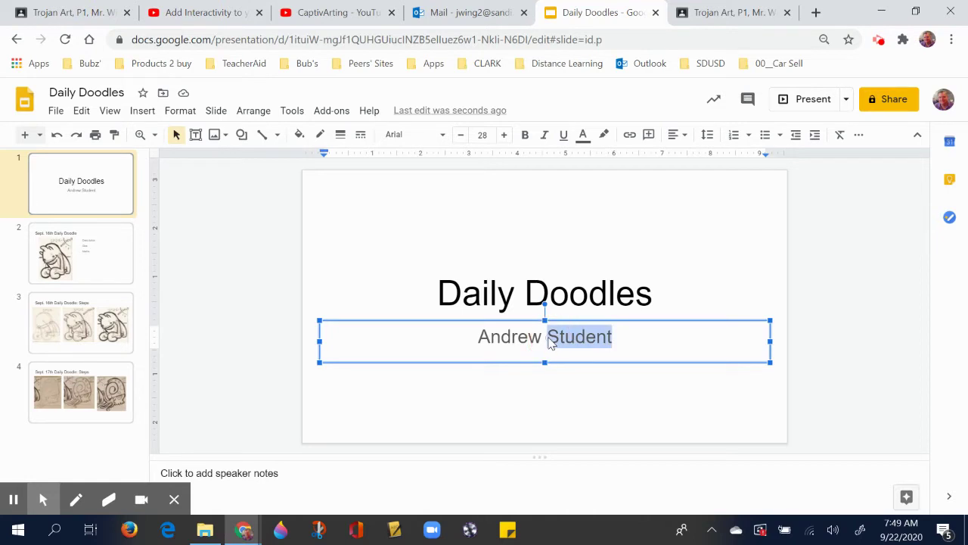
pyautogui.doubleClick(504, 337)
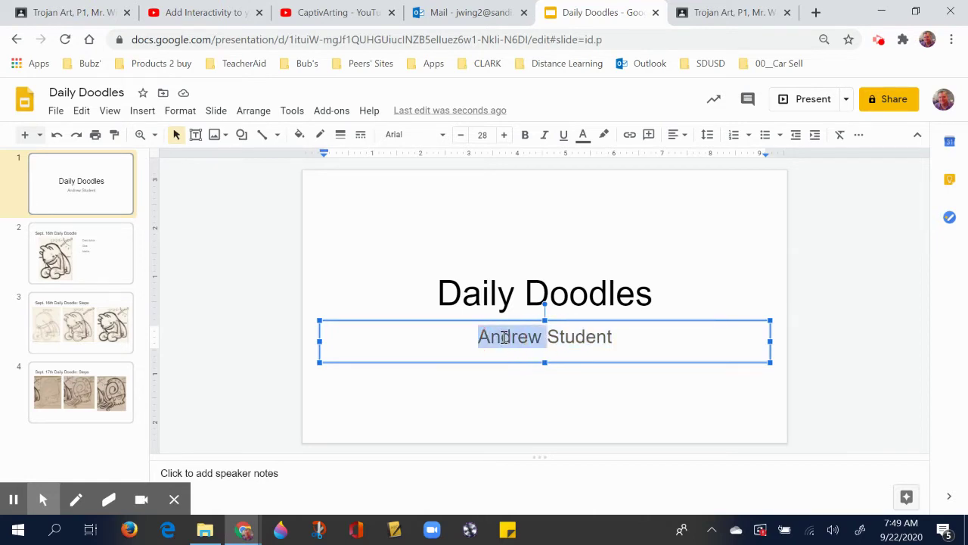
pyautogui.click(226, 285)
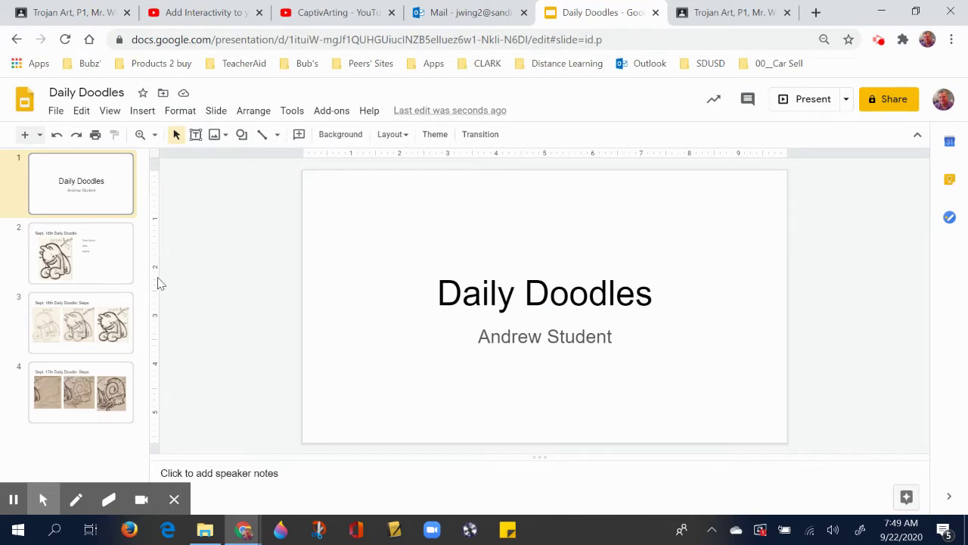
# Step: Duplicate the Sept. 16th Daily Doodle slide that follows the title slide
pyautogui.click(117, 263)
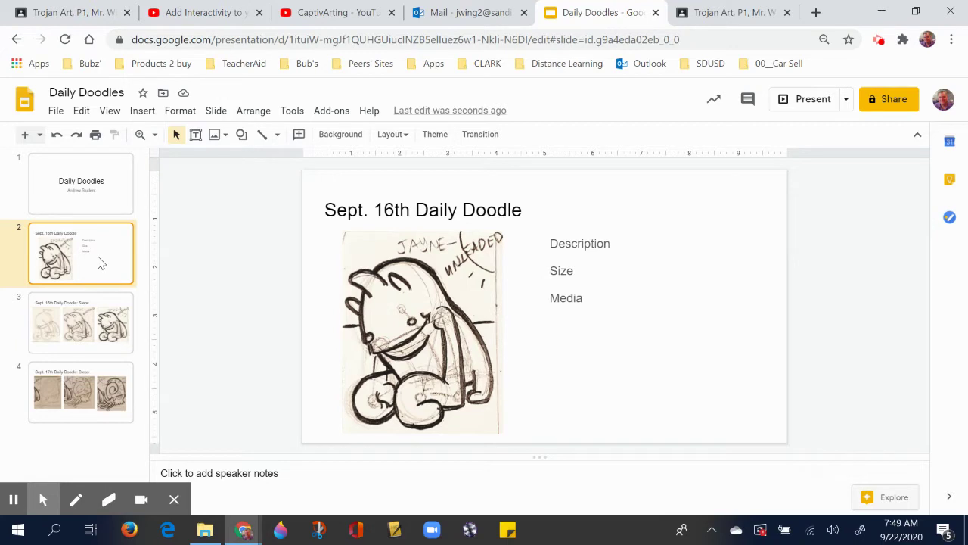
pyautogui.rightClick(98, 263)
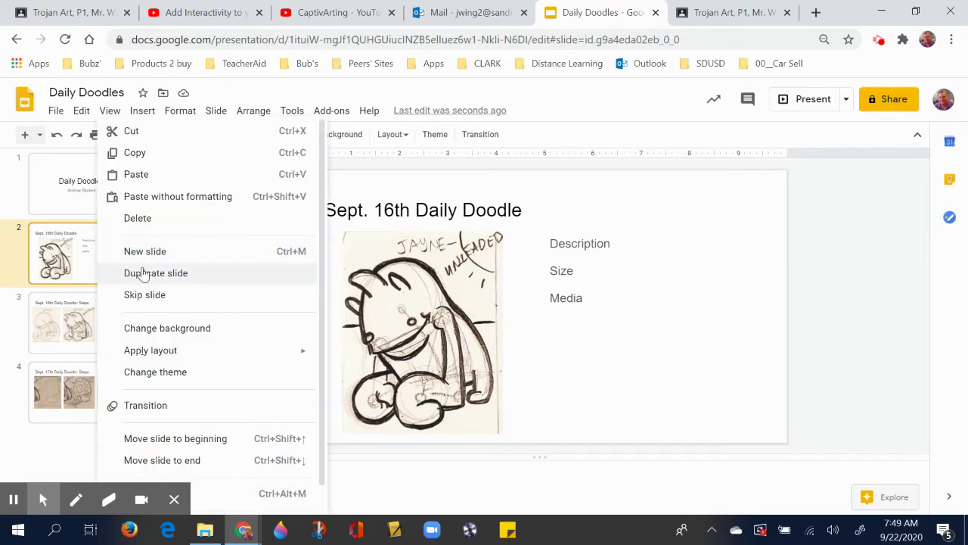
pyautogui.click(148, 274)
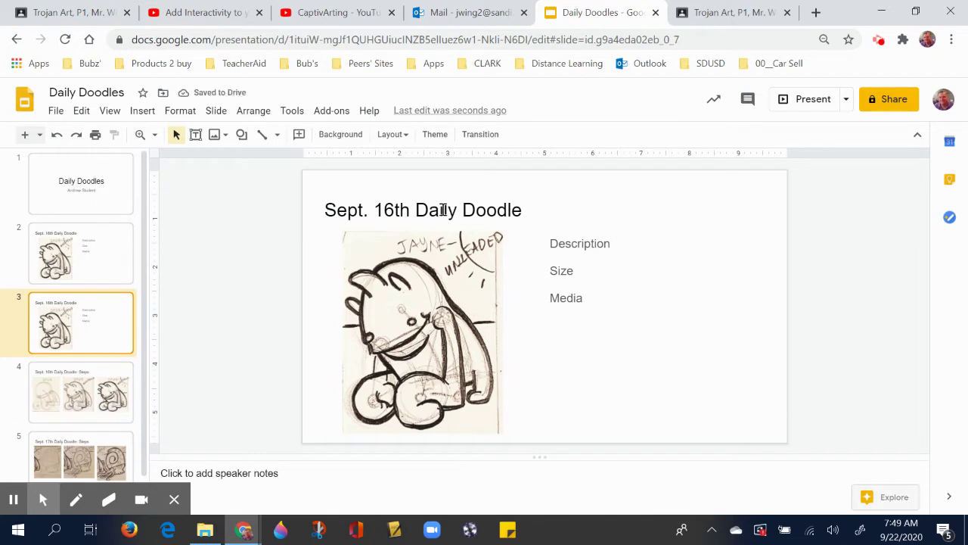
# Step: Replace the title of slide 2 with "Index" and center it horizontally
pyautogui.click(98, 247)
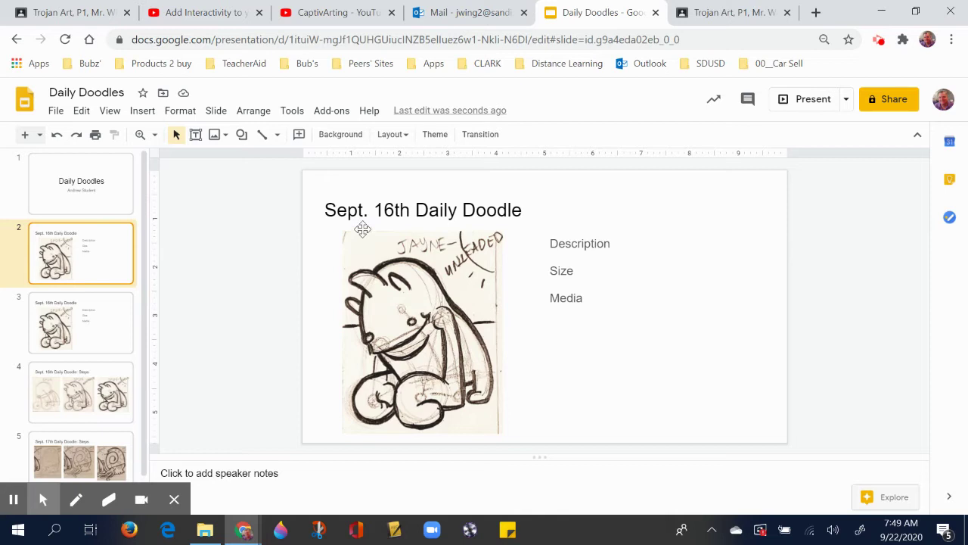
pyautogui.tripleClick(348, 211)
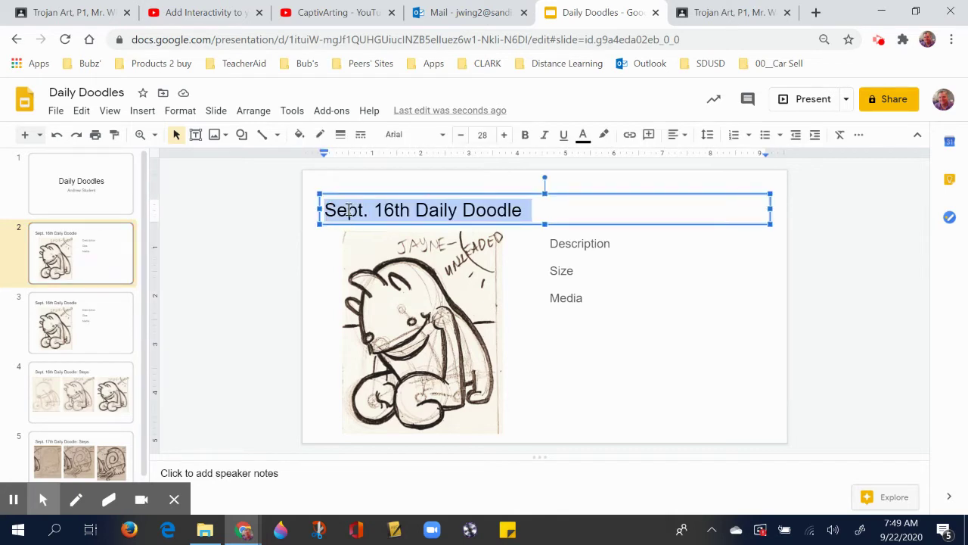
pyautogui.press('BackSpace')
pyautogui.write('Index')
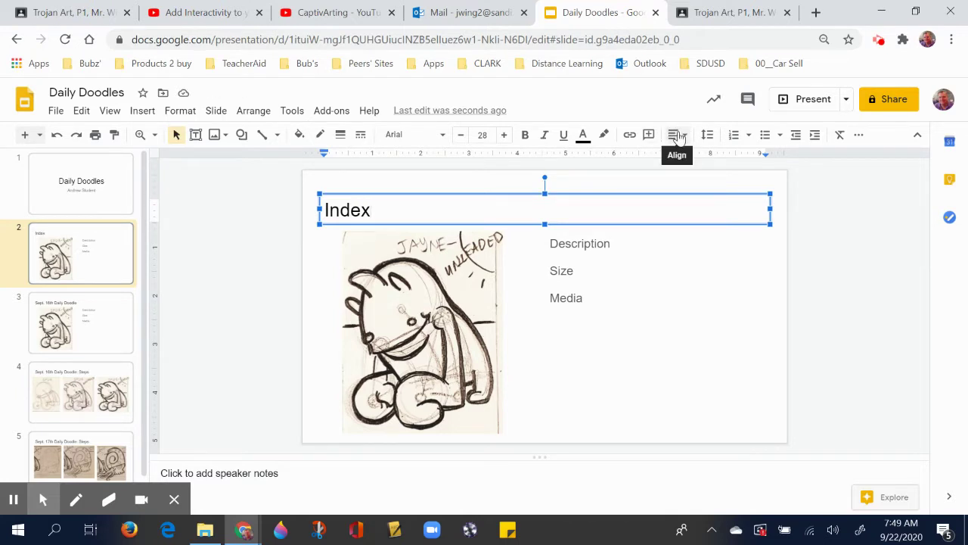
pyautogui.click(680, 136)
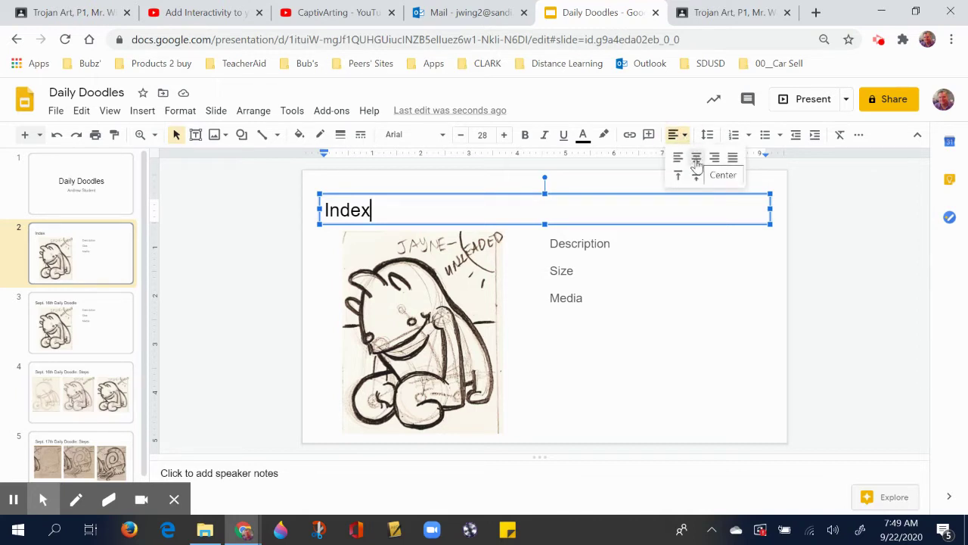
pyautogui.click(696, 159)
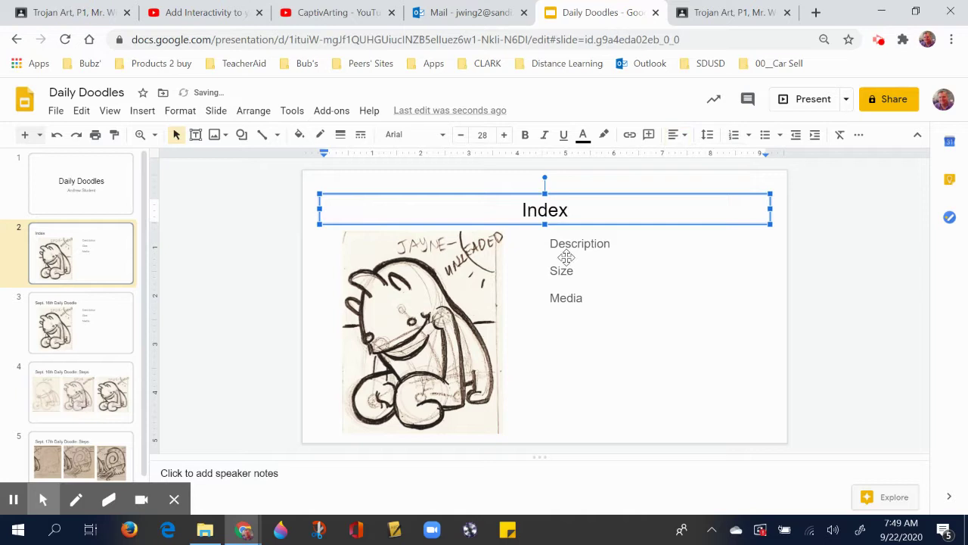
# Step: Delete the doodle image and the text box listing Description, Size and Media from the Index slide
pyautogui.click(468, 306)
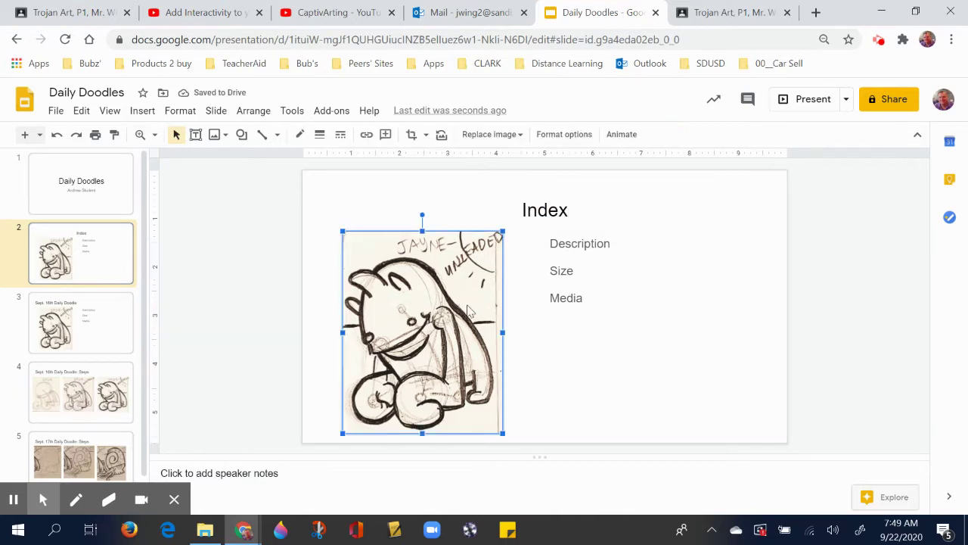
pyautogui.press('Delete')
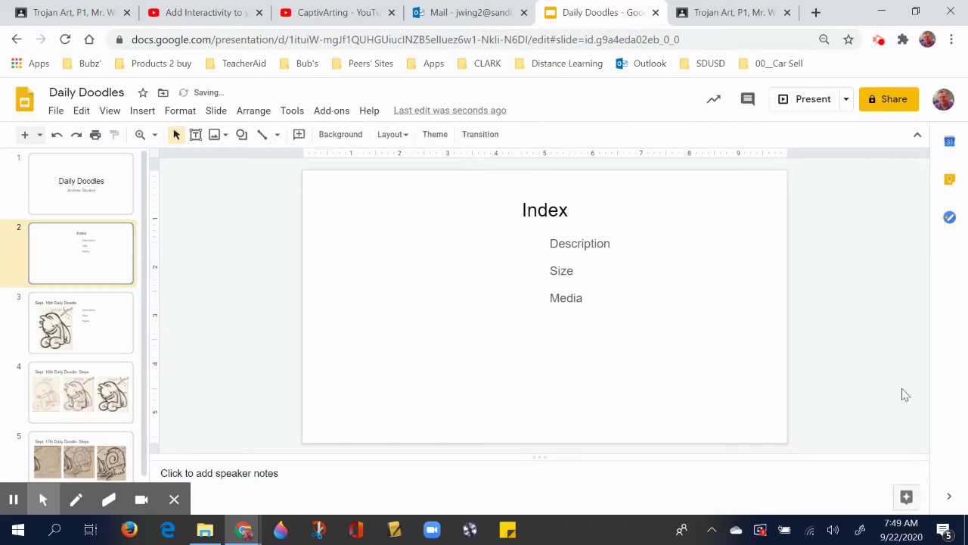
pyautogui.click(580, 296)
pyautogui.click(590, 230)
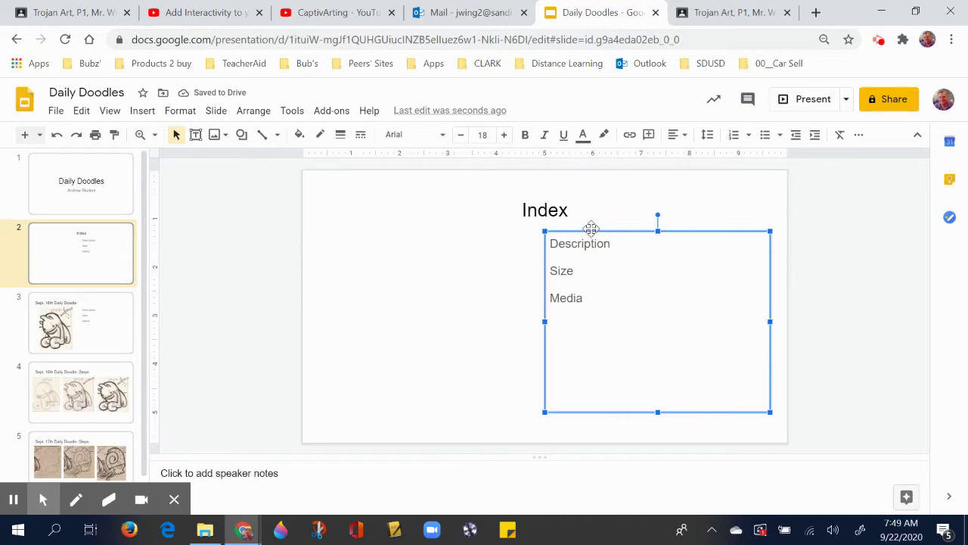
pyautogui.click(509, 335)
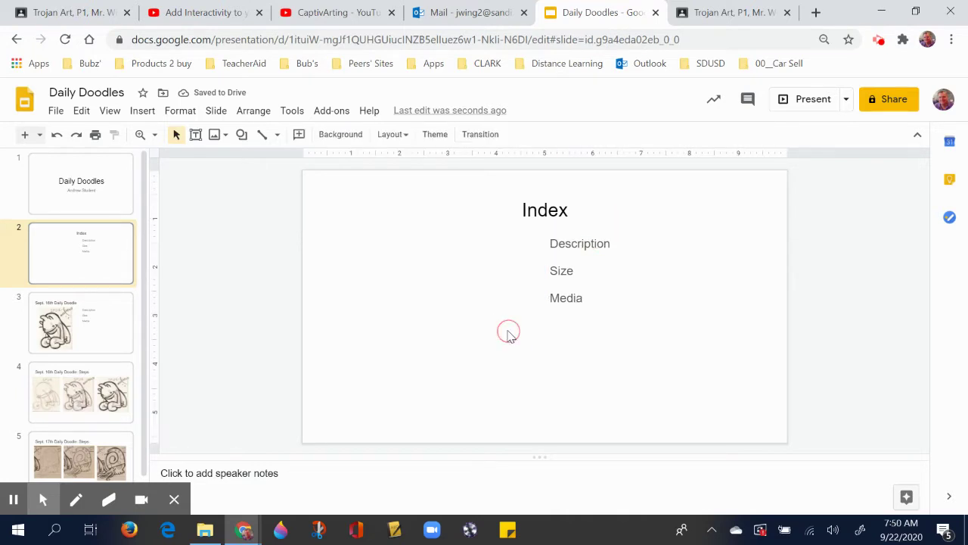
pyautogui.click(573, 298)
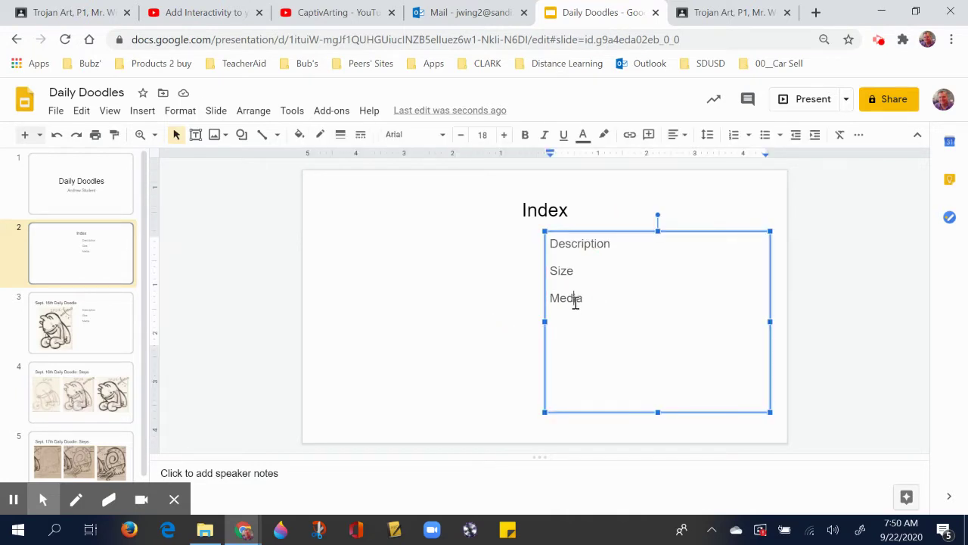
pyautogui.moveTo(574, 300); pyautogui.dragTo(601, 308)
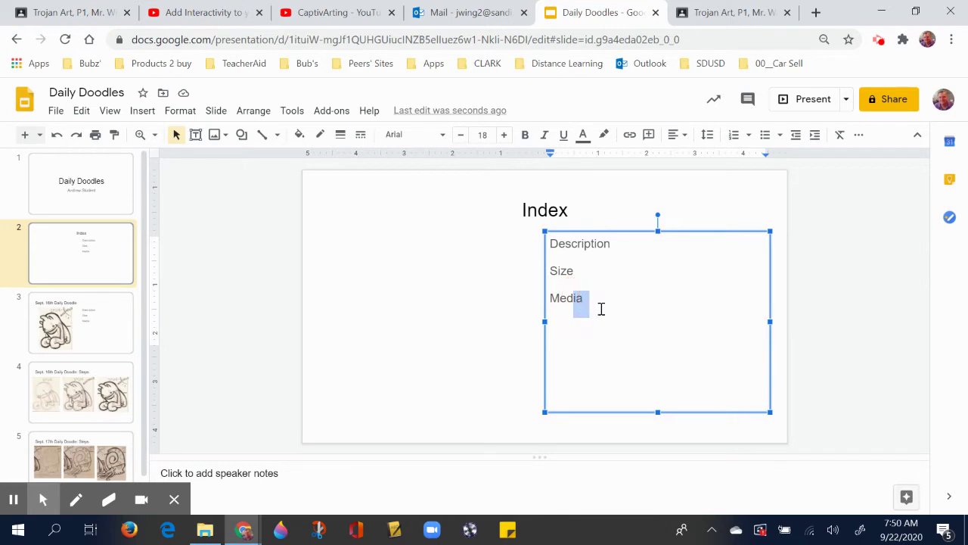
pyautogui.click(569, 272)
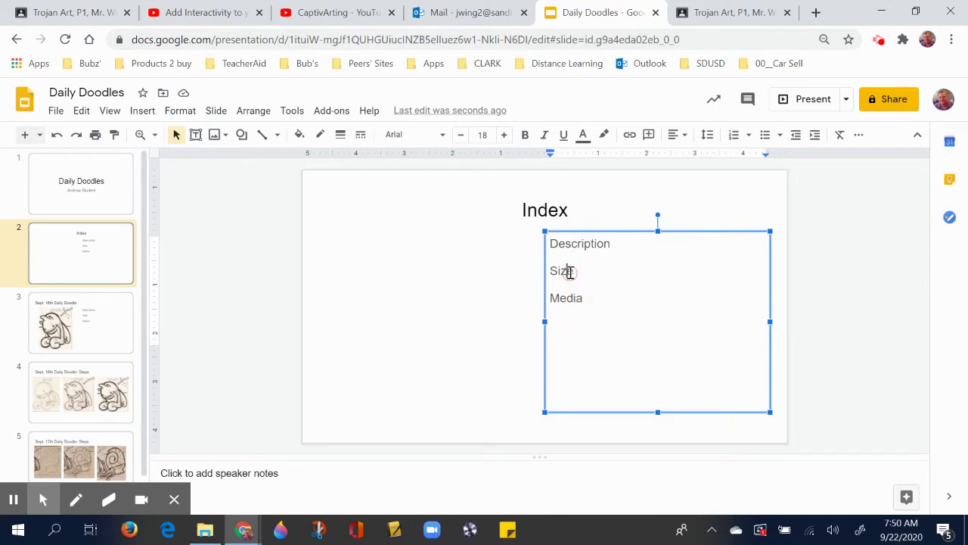
pyautogui.click(613, 230)
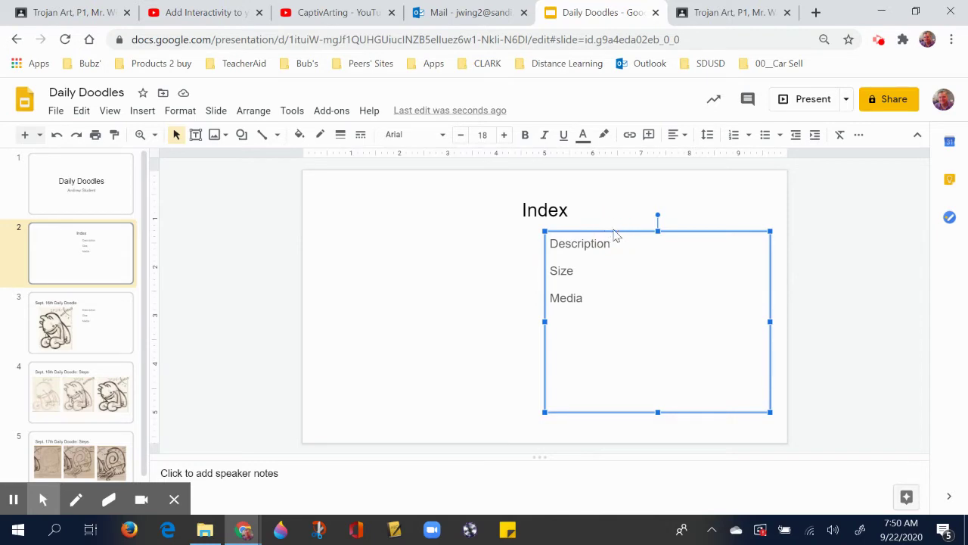
pyautogui.press('Delete')
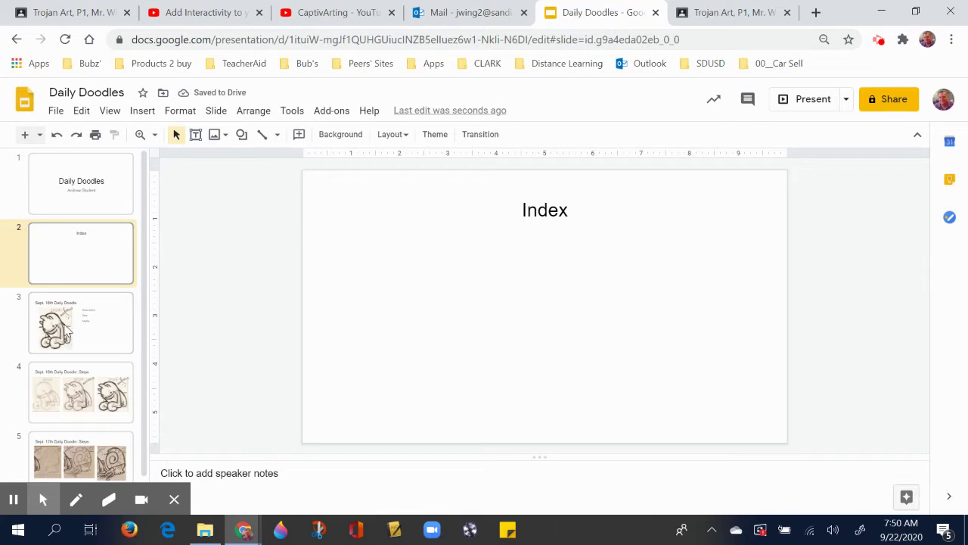
# Step: Add a small text box with a black border below and left of the title on the Index slide
pyautogui.click(68, 330)
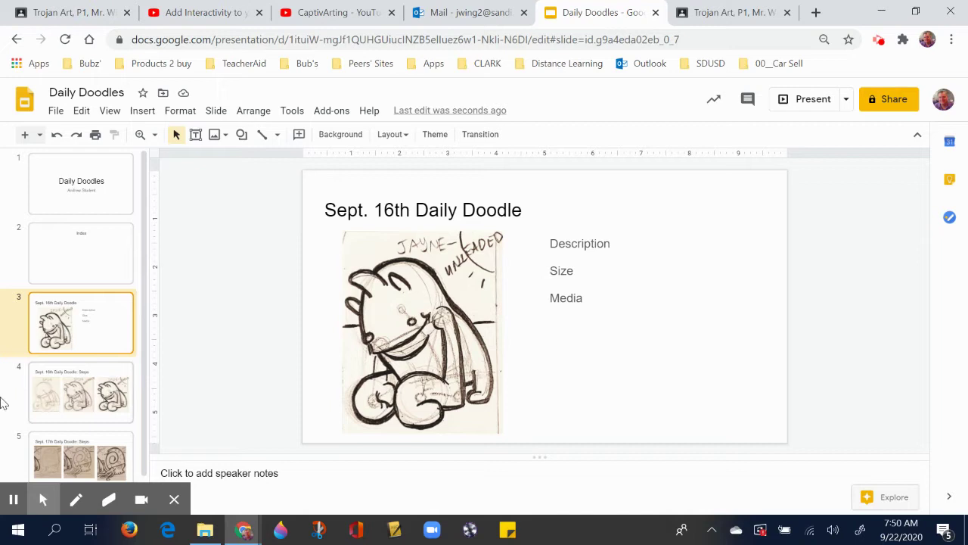
pyautogui.click(87, 257)
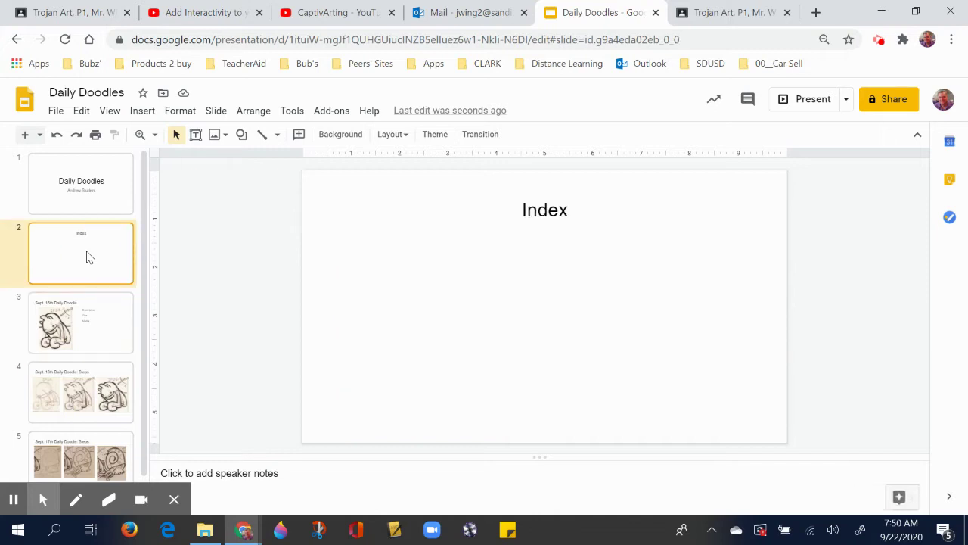
pyautogui.click(195, 135)
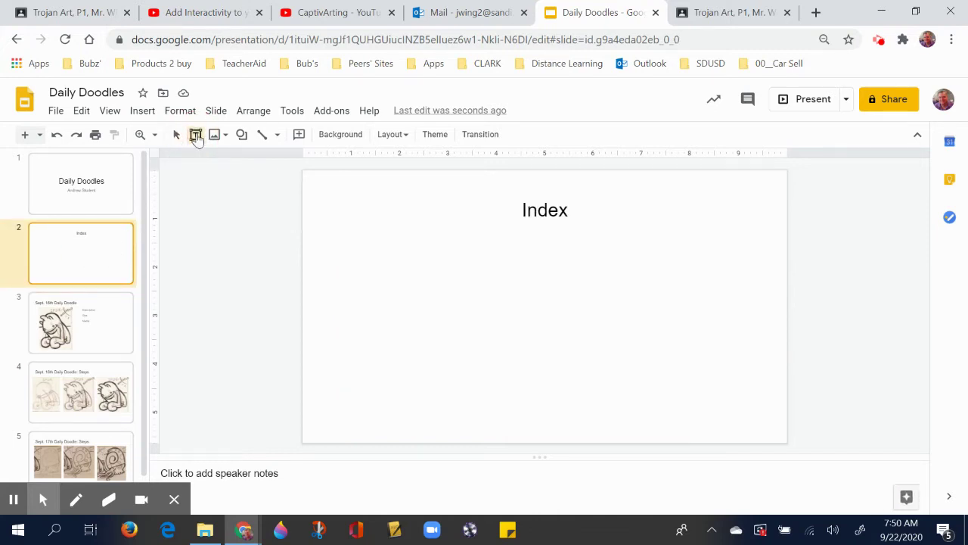
pyautogui.moveTo(330, 243); pyautogui.dragTo(389, 263)
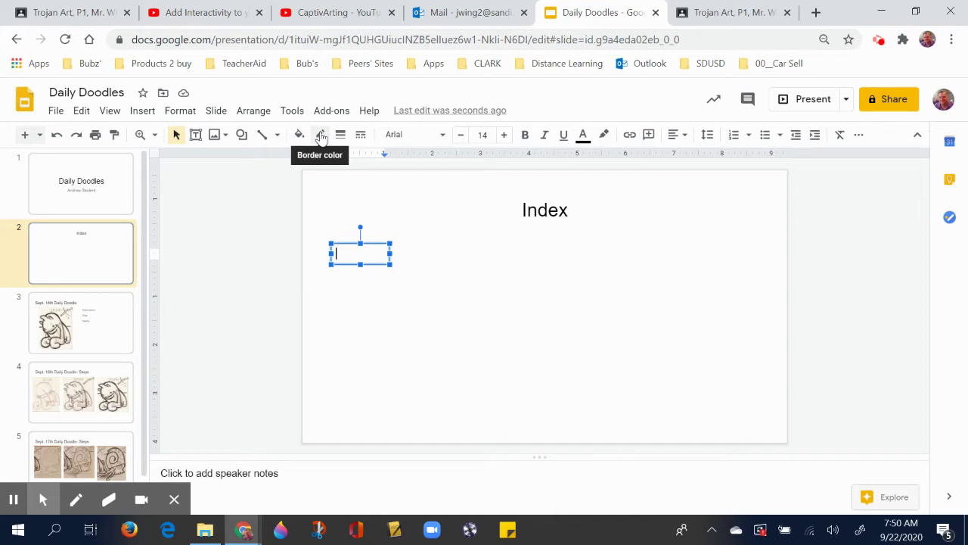
pyautogui.click(321, 135)
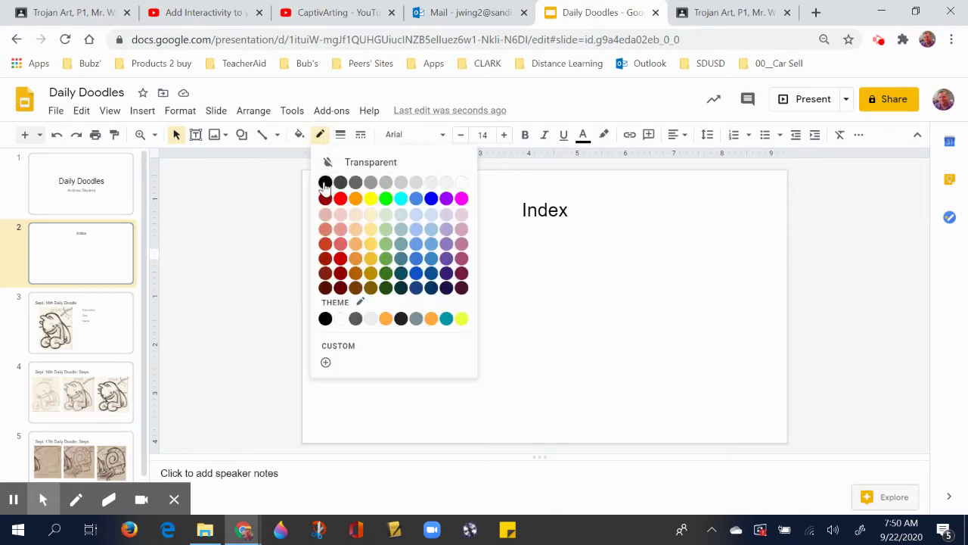
pyautogui.click(325, 184)
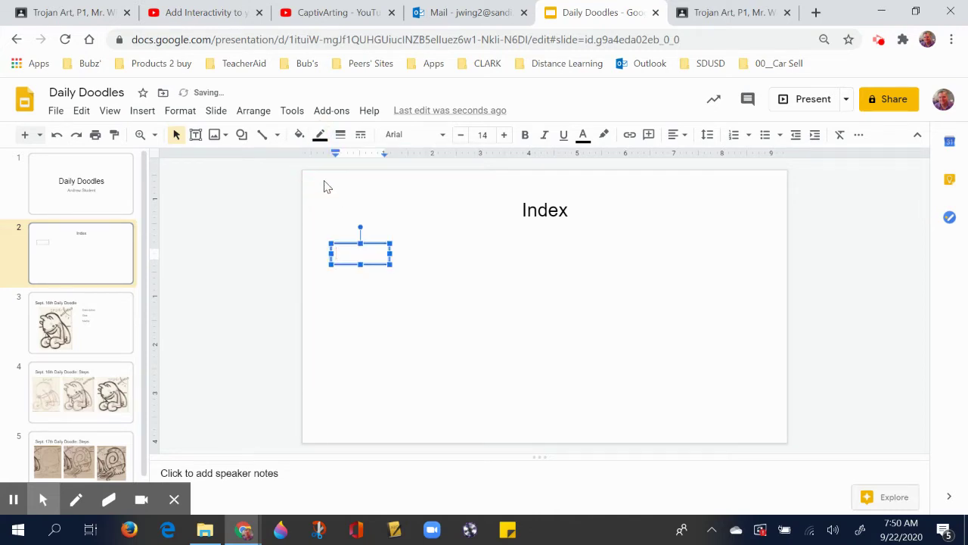
# Step: Enter "9/16" in the new bordered text box and center the text horizontally
pyautogui.write('9/16')
pyautogui.click(675, 135)
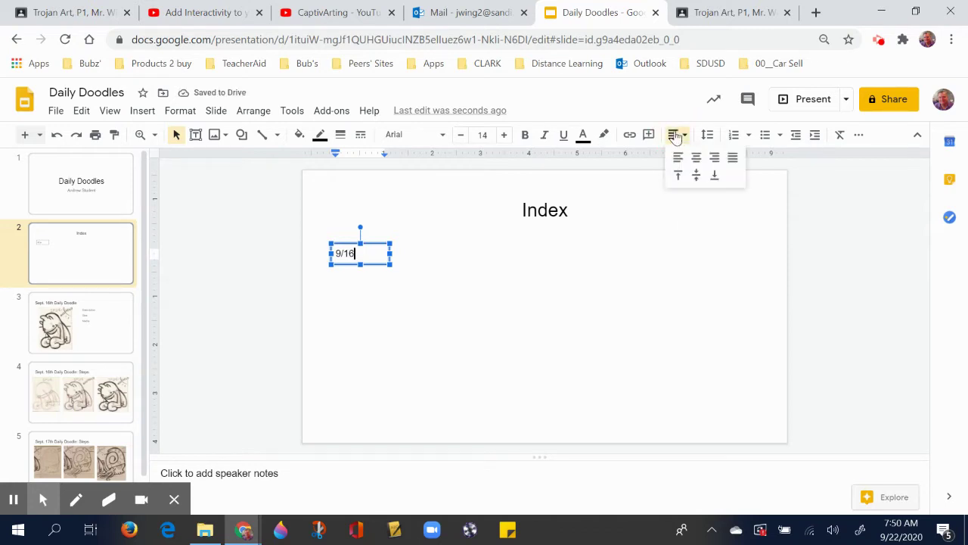
pyautogui.click(696, 159)
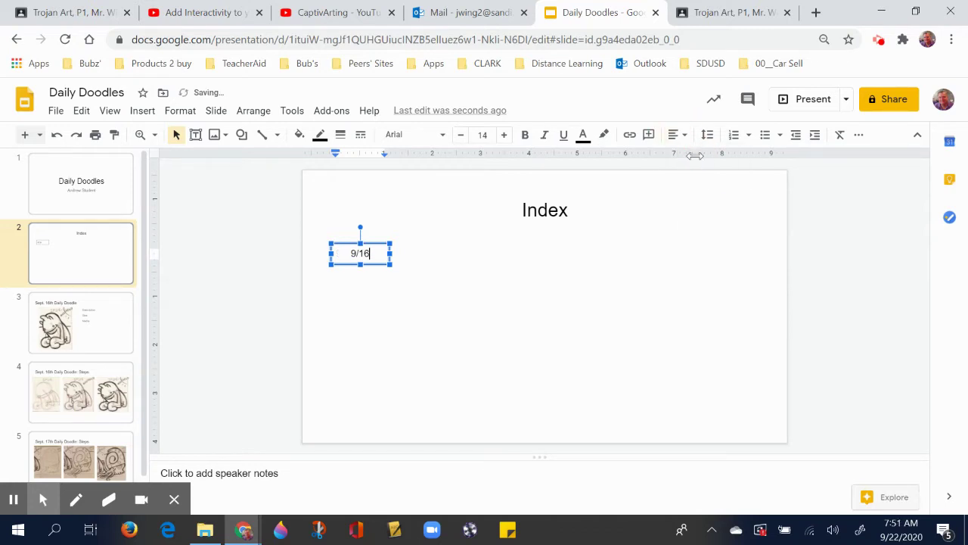
# Step: Link the 9/16 box on the Index slide to Slide 3: Sept. 16th Daily Doodle
pyautogui.click(232, 303)
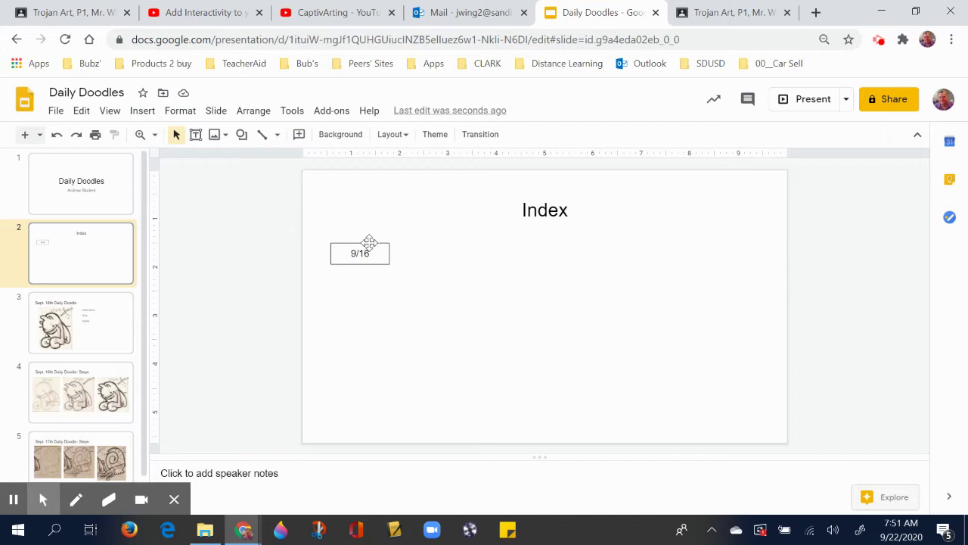
pyautogui.click(369, 243)
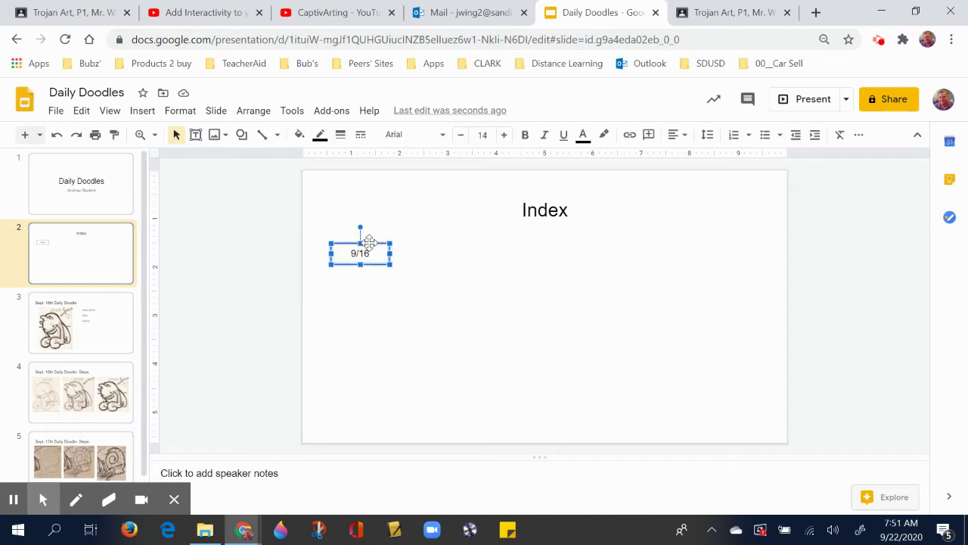
pyautogui.click(629, 136)
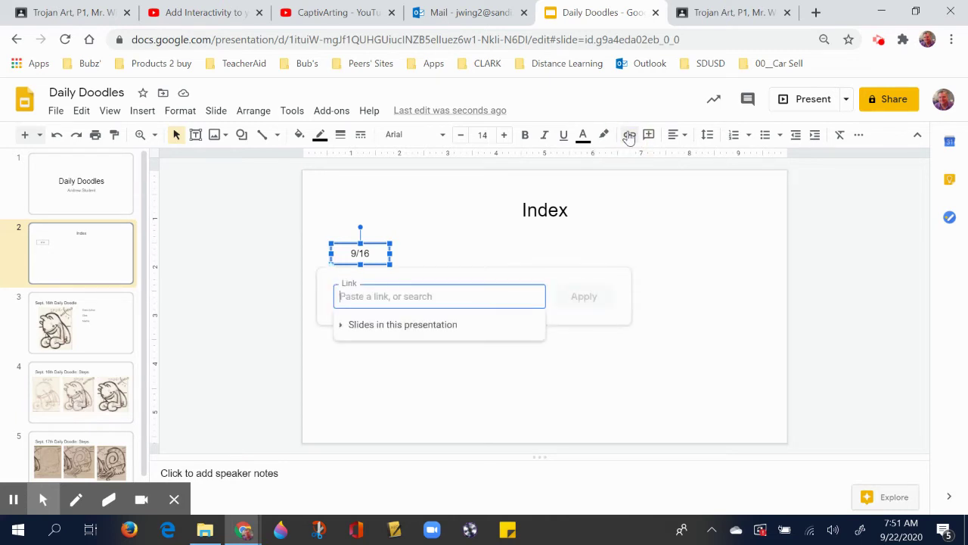
pyautogui.click(356, 330)
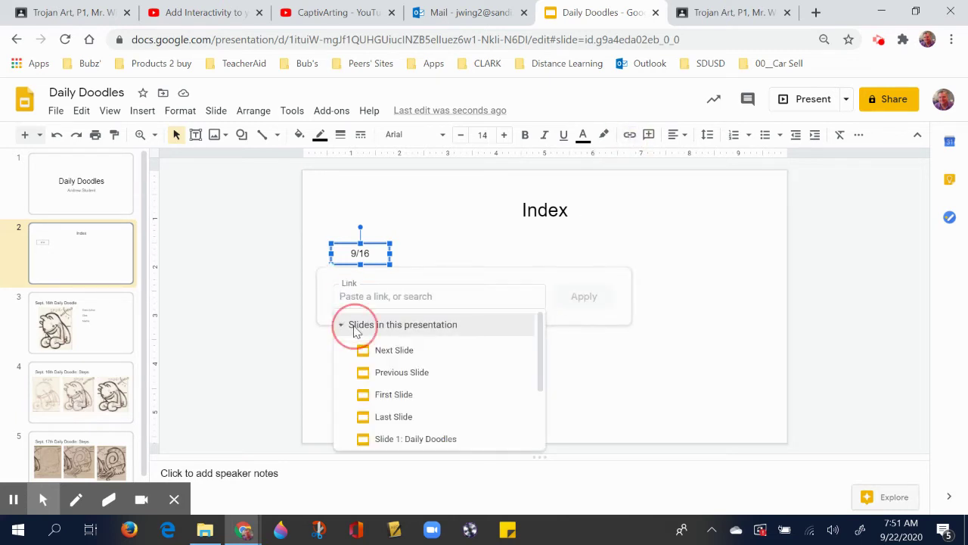
pyautogui.scroll(-3, 394, 363)
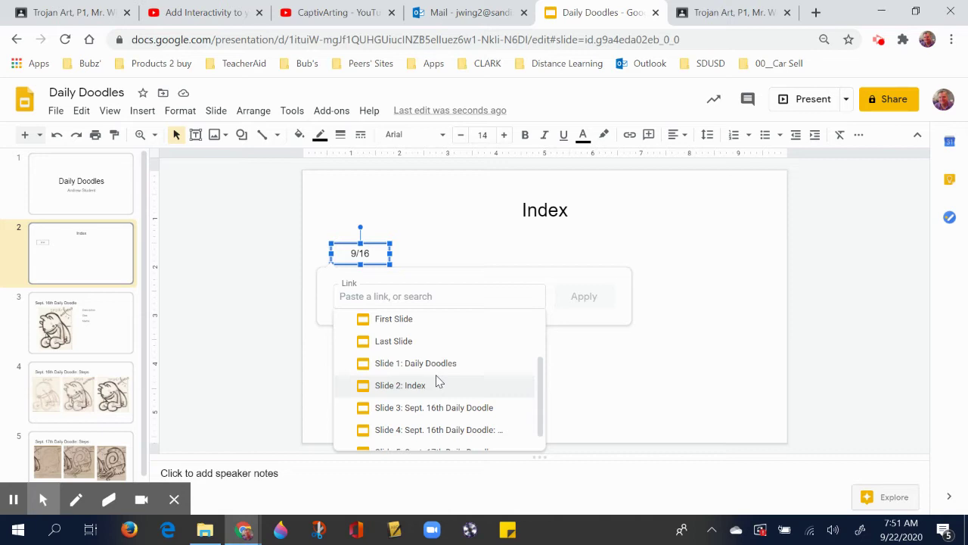
pyautogui.click(461, 412)
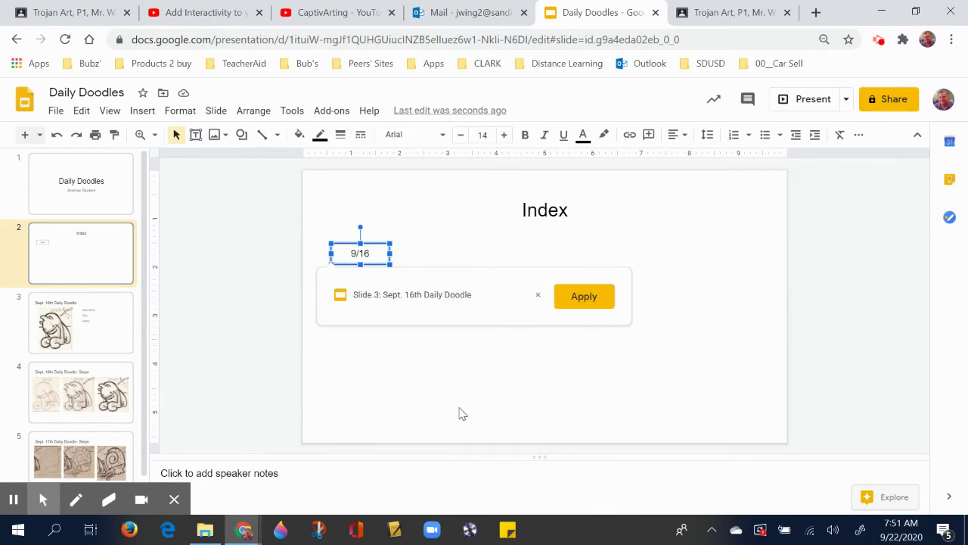
pyautogui.click(582, 296)
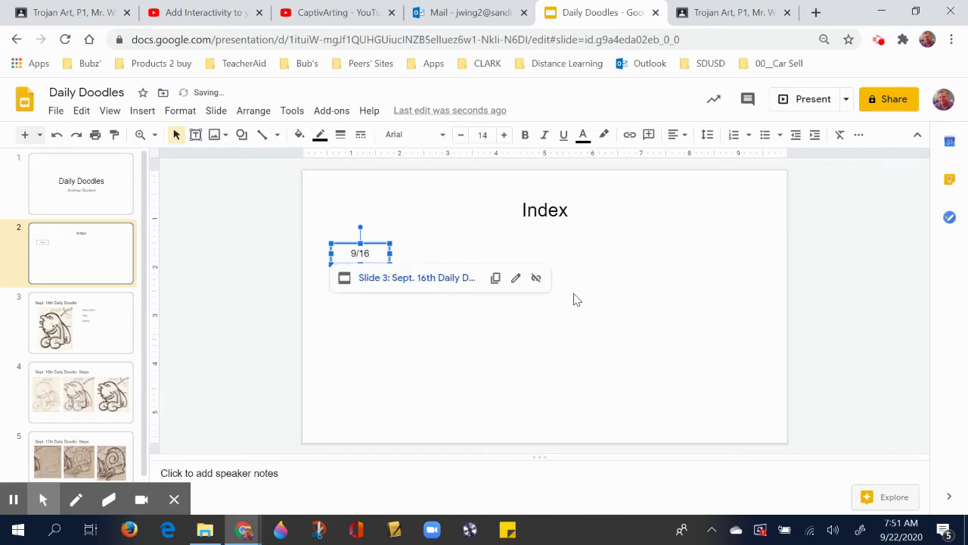
pyautogui.click(260, 310)
# Step: Look through the Sept. 16th doodle slide and the Sept. 16th and 17th steps slides, and return to the Index slide
pyautogui.scroll(-1, 83, 366)
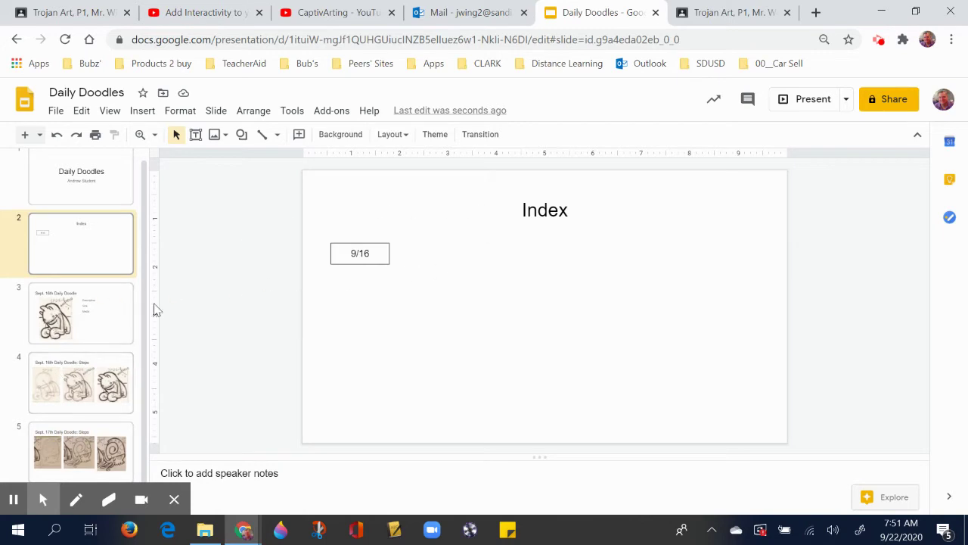
pyautogui.click(73, 318)
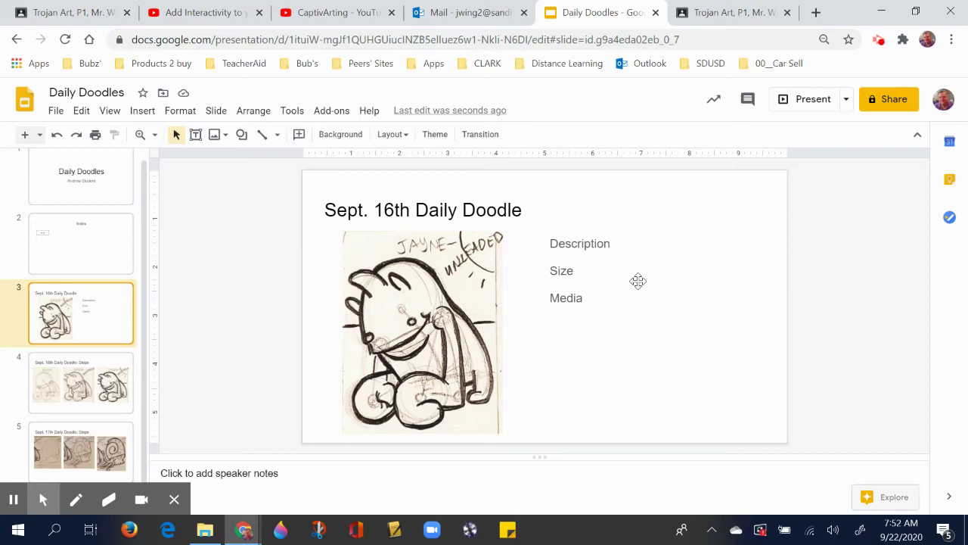
pyautogui.click(87, 381)
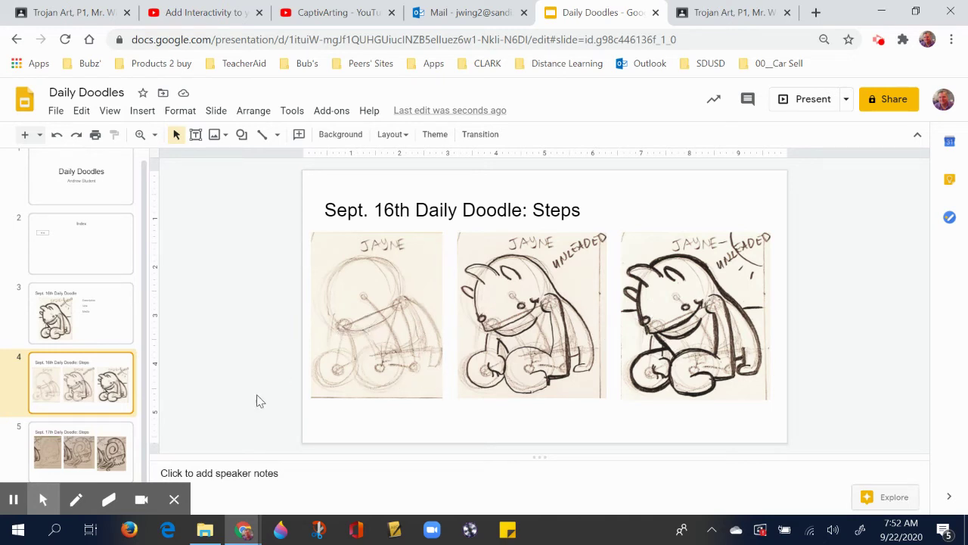
pyautogui.click(88, 449)
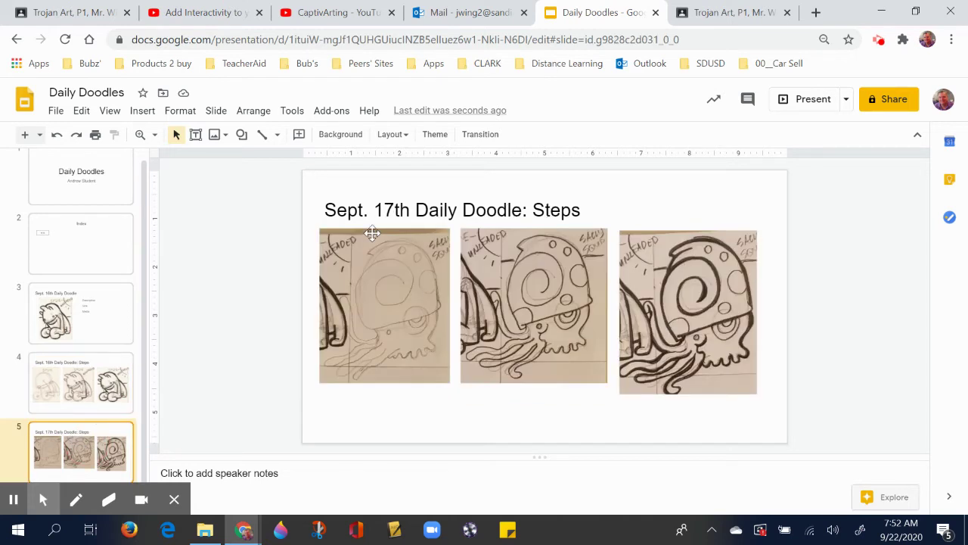
pyautogui.click(79, 250)
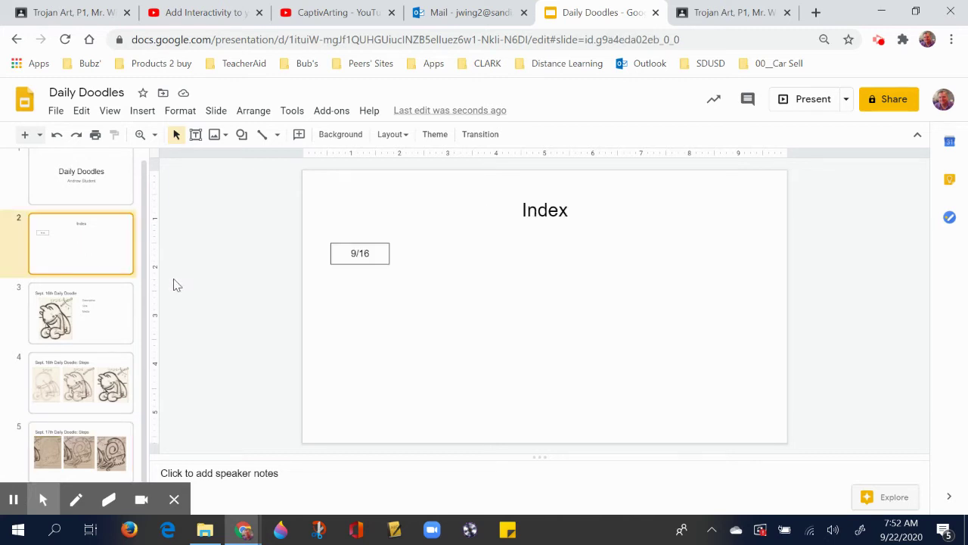
# Step: Duplicate the 9/16 box on the Index slide and place the copy beside the original, aligned in the same row
pyautogui.click(344, 262)
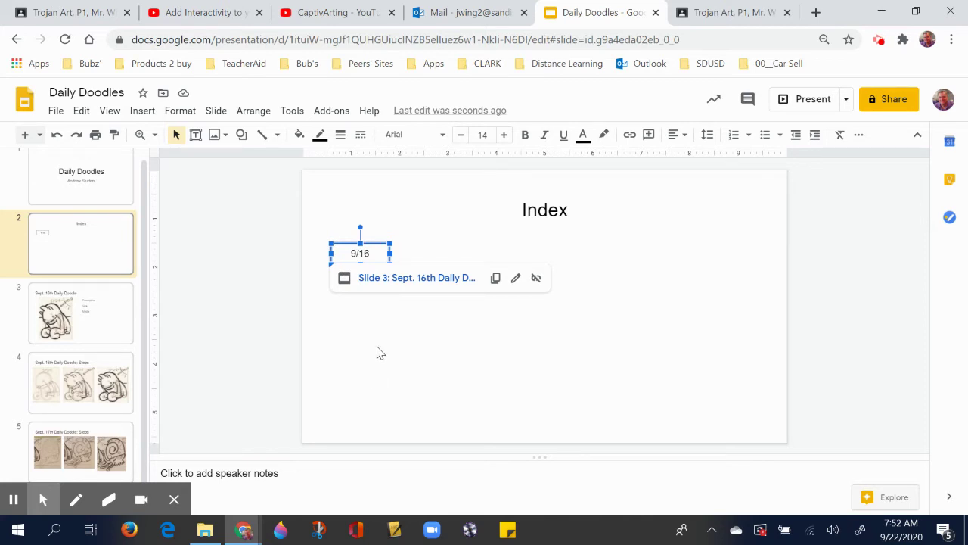
pyautogui.click(257, 251)
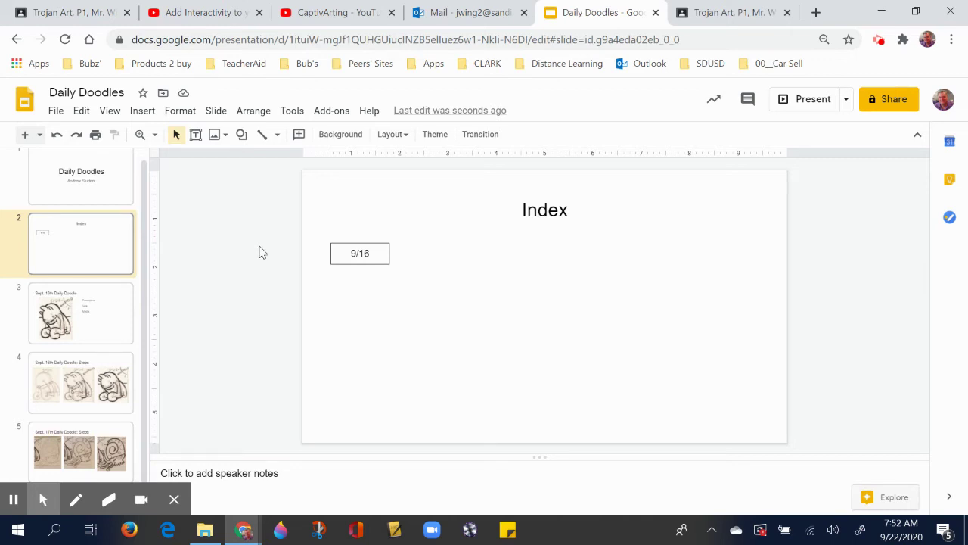
pyautogui.hotkey('ctrl', 'v')
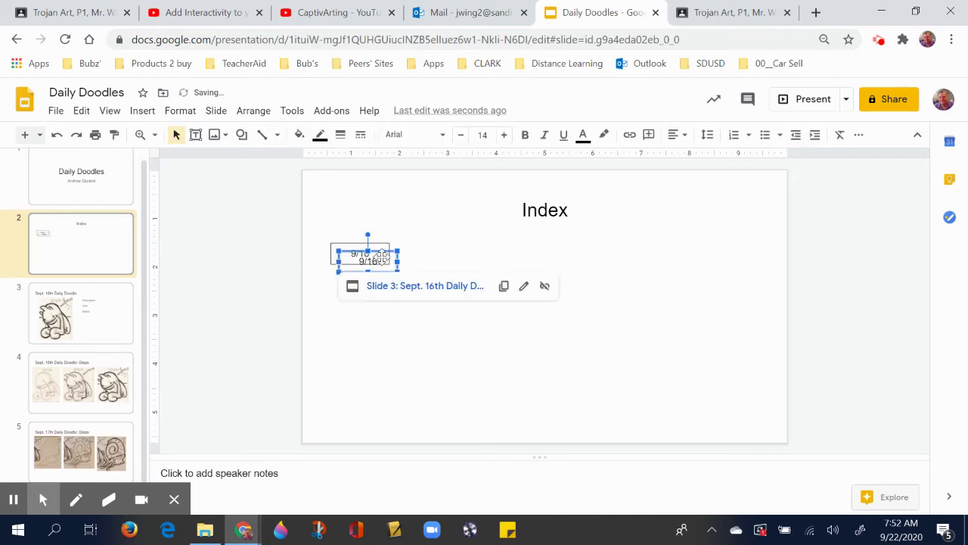
pyautogui.moveTo(385, 250); pyautogui.dragTo(421, 243)
pyautogui.click(436, 273)
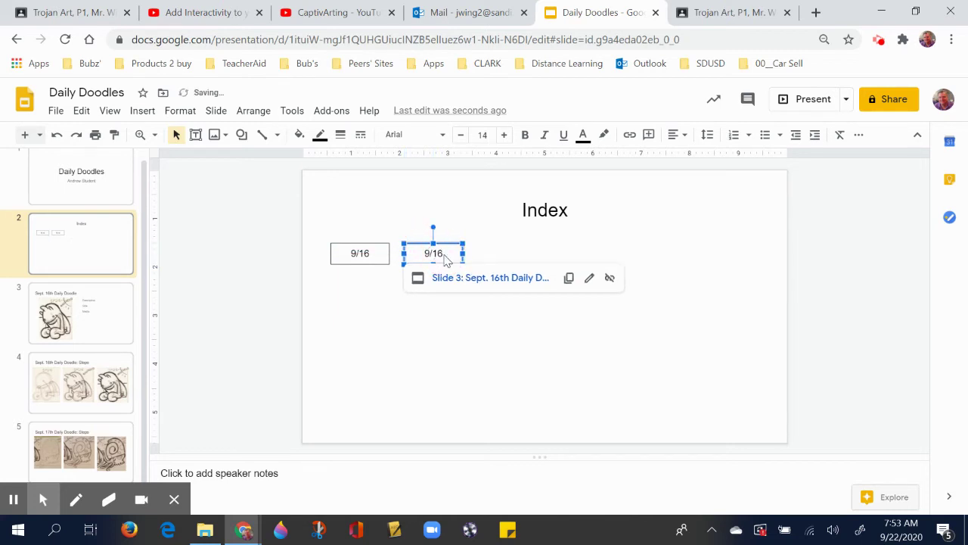
# Step: Change the text of the duplicated box to "9/17"
pyautogui.click(439, 255)
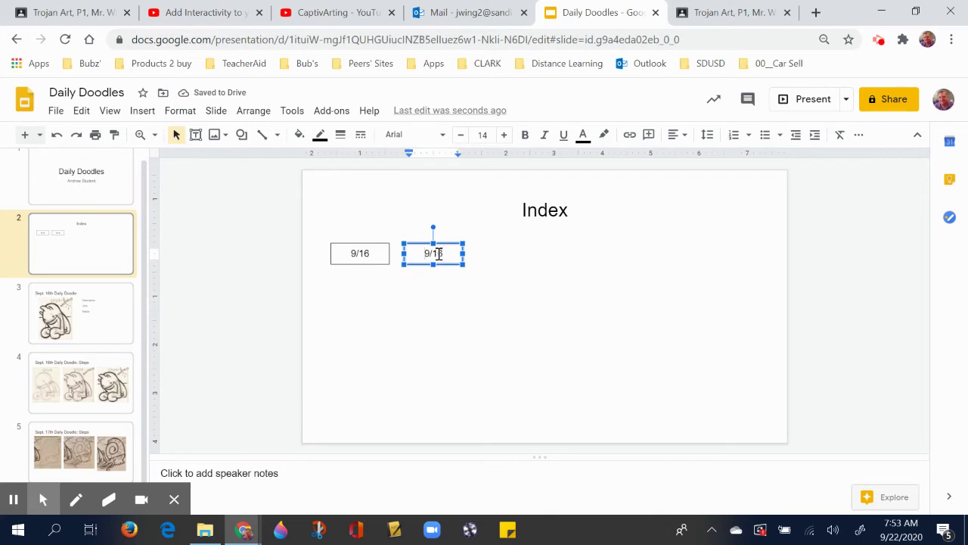
pyautogui.click(442, 255)
pyautogui.press('BackSpace')
pyautogui.write('7')
pyautogui.click(423, 297)
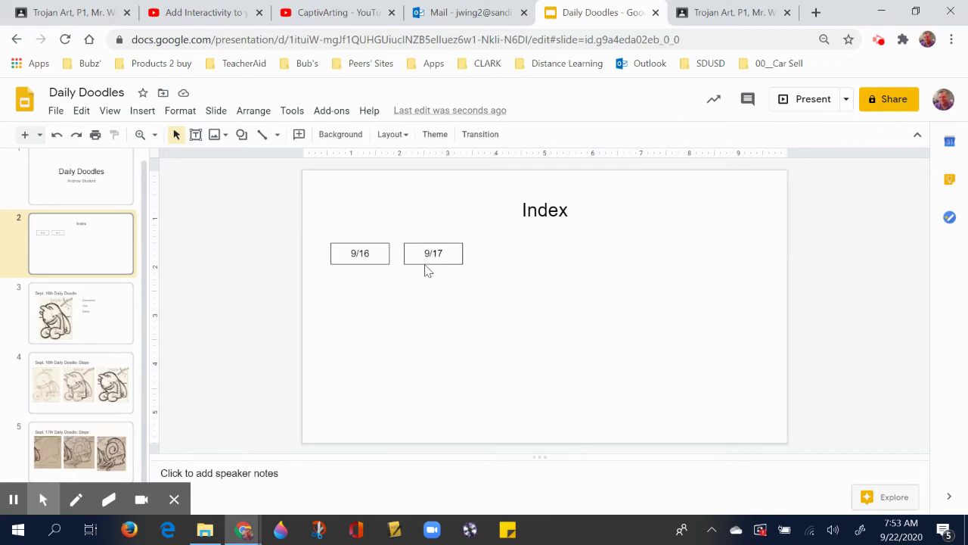
# Step: Change the 9/17 box's link to Slide 5, the Sept. 17th Daily Doodle: Steps slide
pyautogui.click(426, 263)
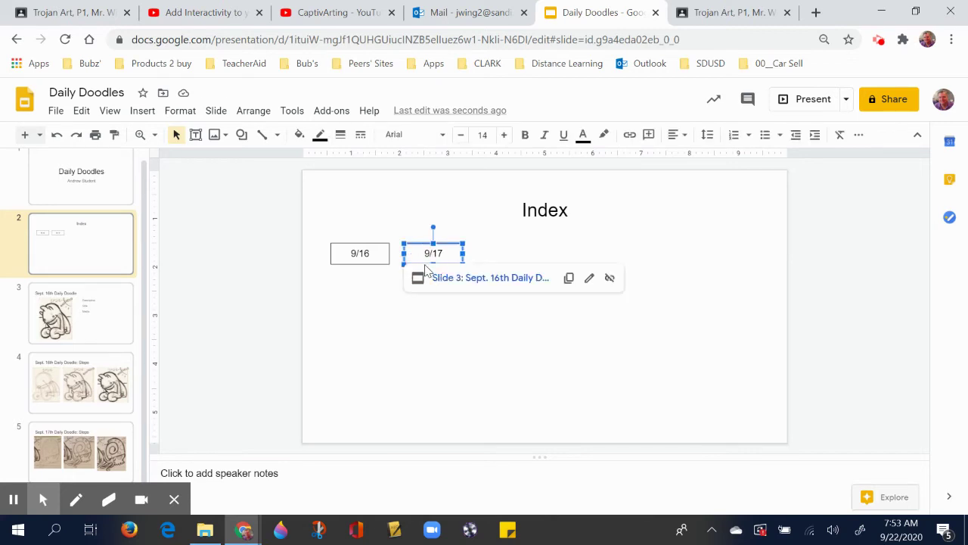
pyautogui.click(590, 280)
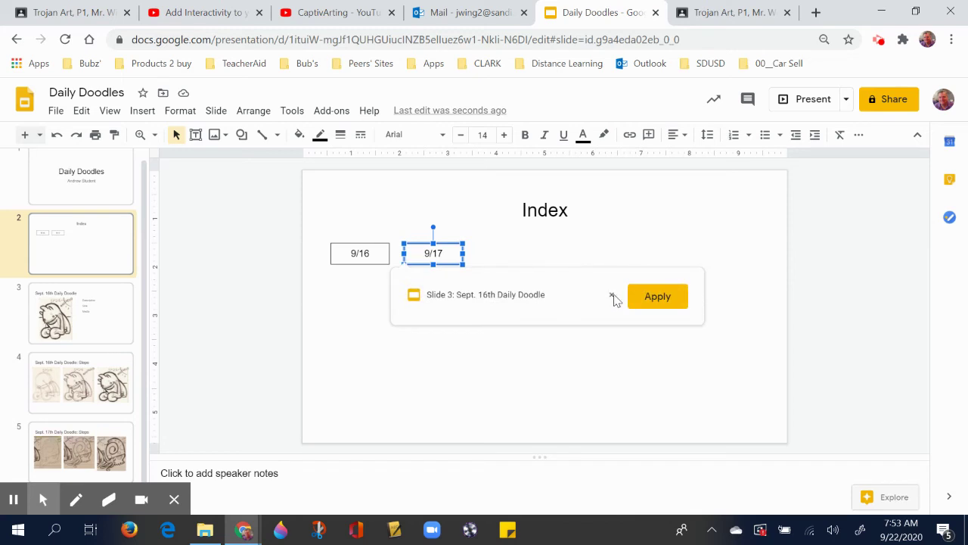
pyautogui.click(611, 296)
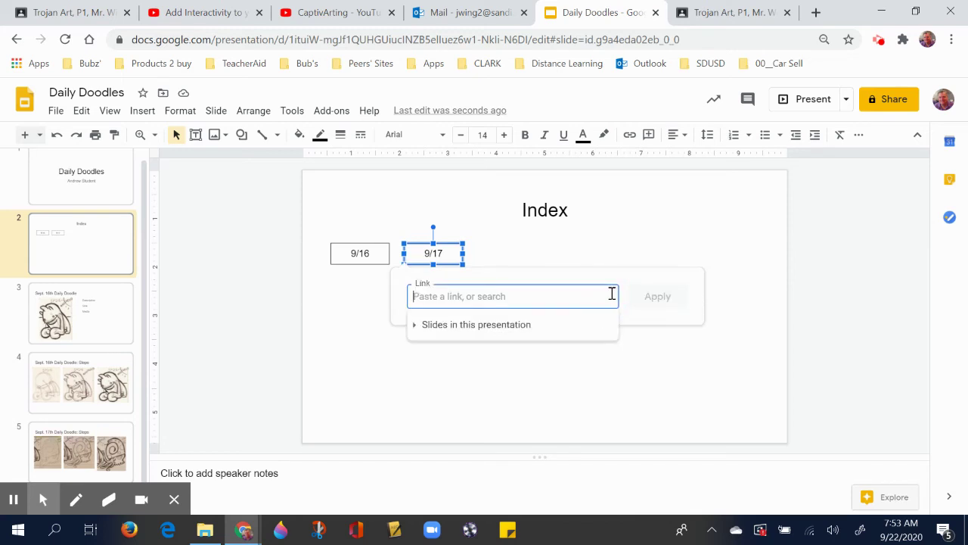
pyautogui.click(428, 329)
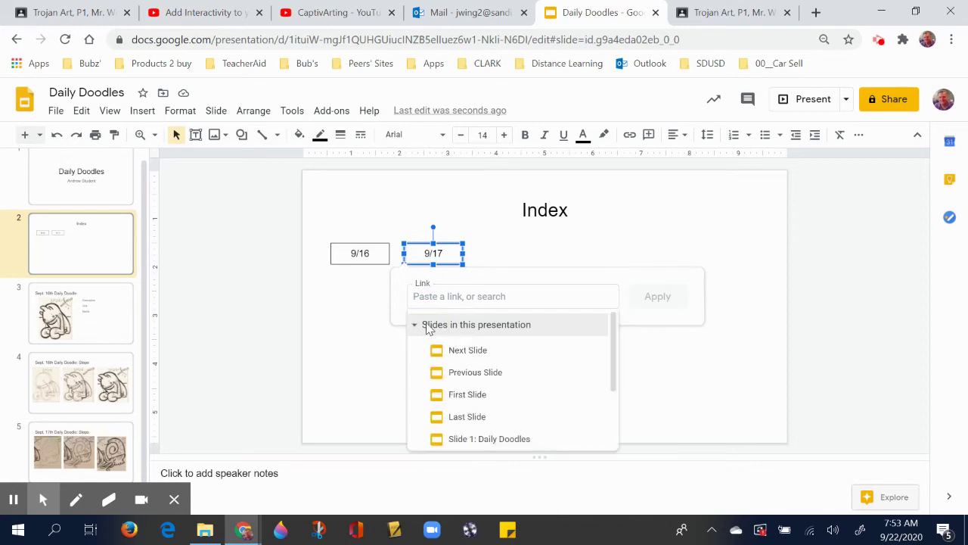
pyautogui.scroll(-2, 490, 382)
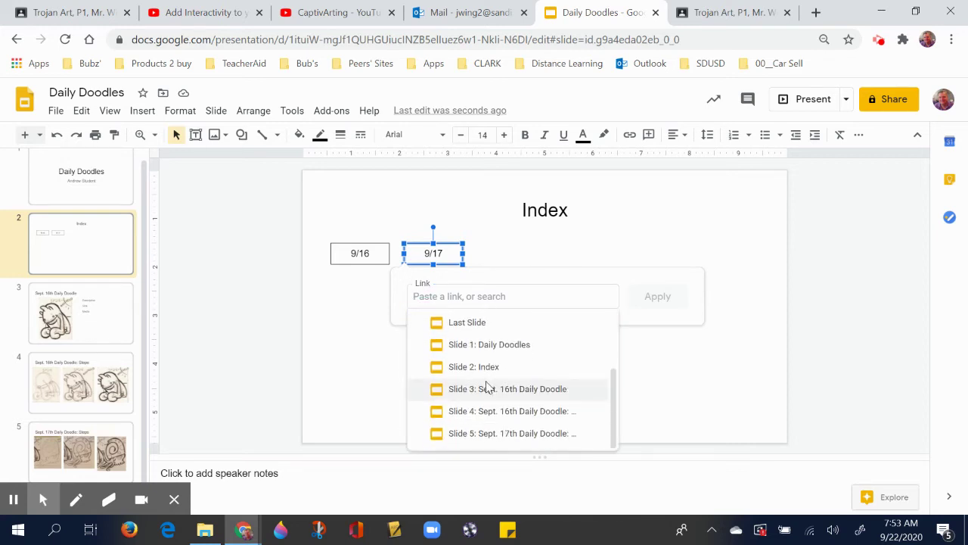
pyautogui.click(484, 434)
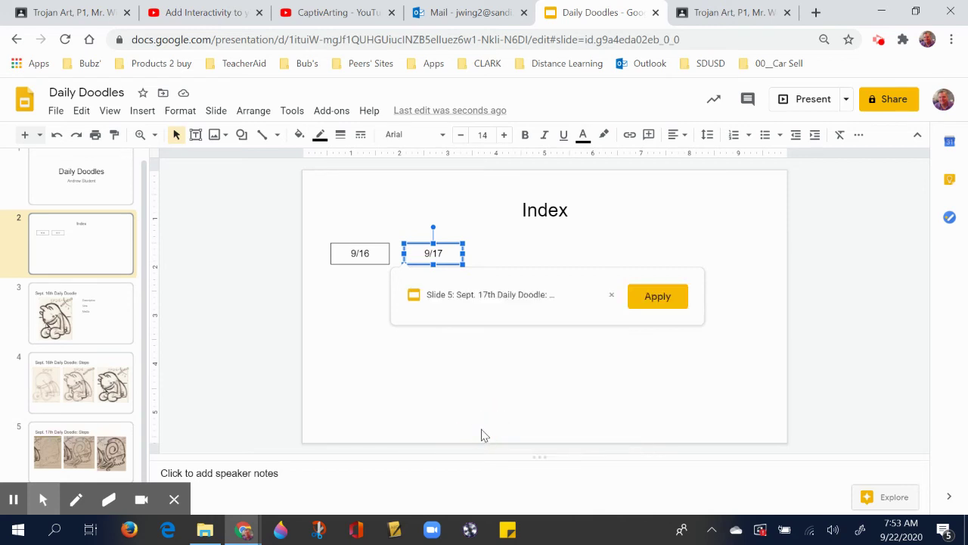
pyautogui.click(657, 297)
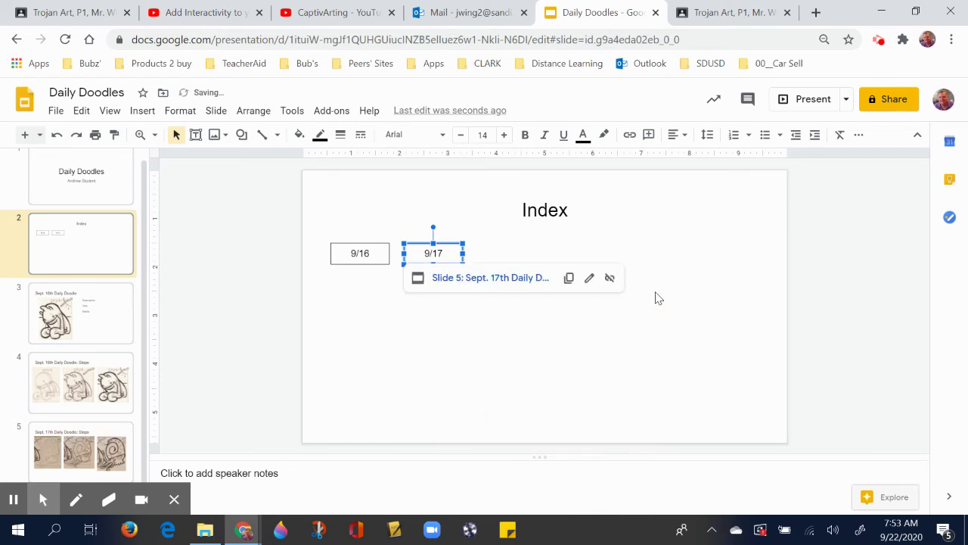
pyautogui.click(827, 284)
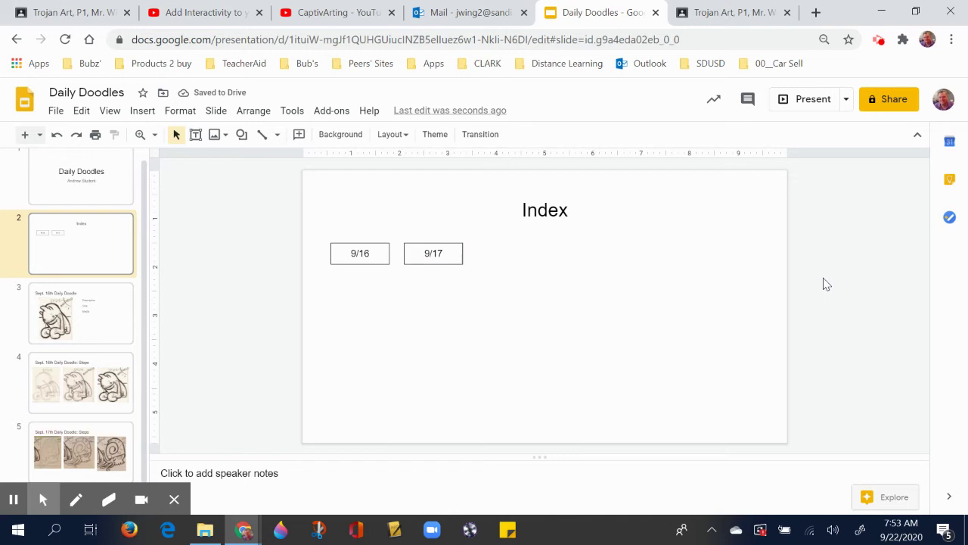
# Step: Present the Index slide, test the 9/17 link, and exit the slideshow
pyautogui.click(813, 99)
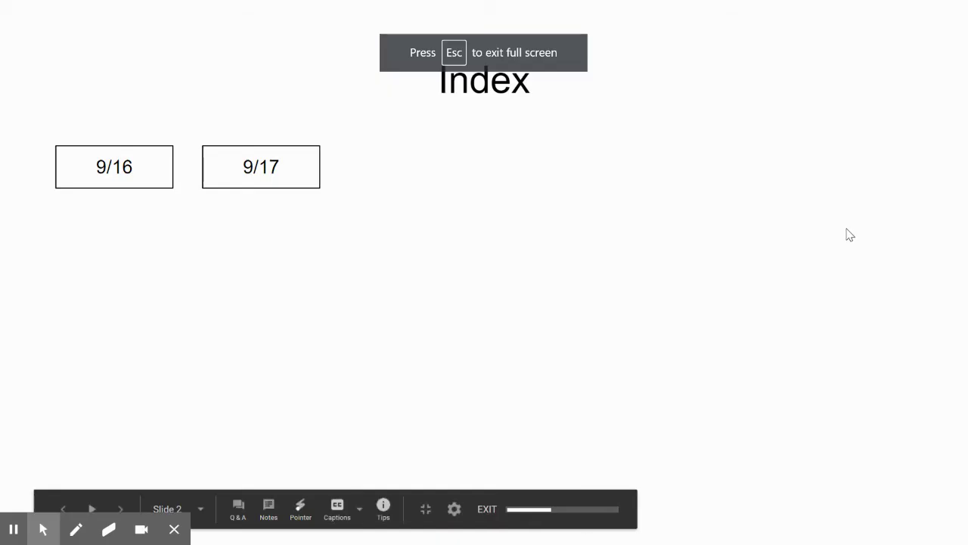
pyautogui.click(252, 171)
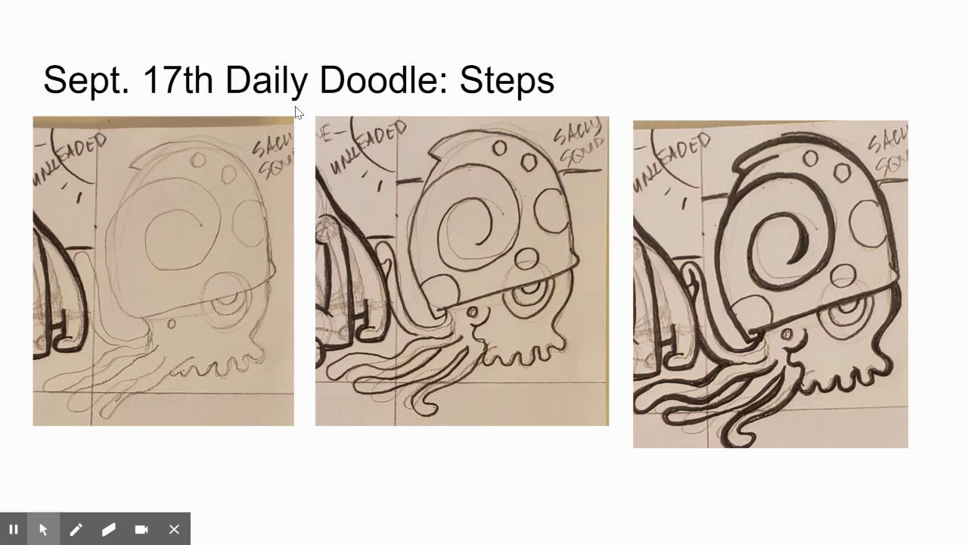
pyautogui.press('Escape')
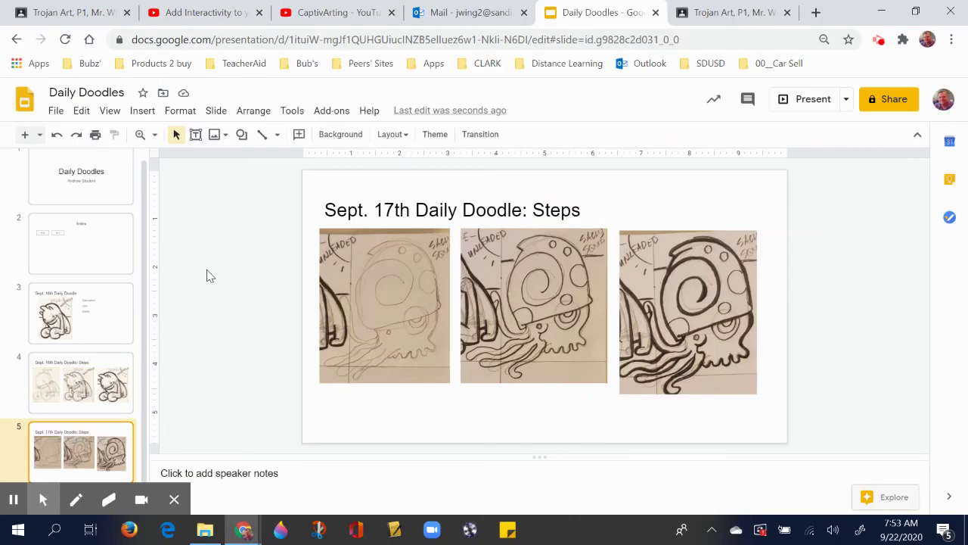
# Step: Add a small text box reading "Index" in the upper-right corner of slide 3 and center its text horizontally
pyautogui.click(103, 329)
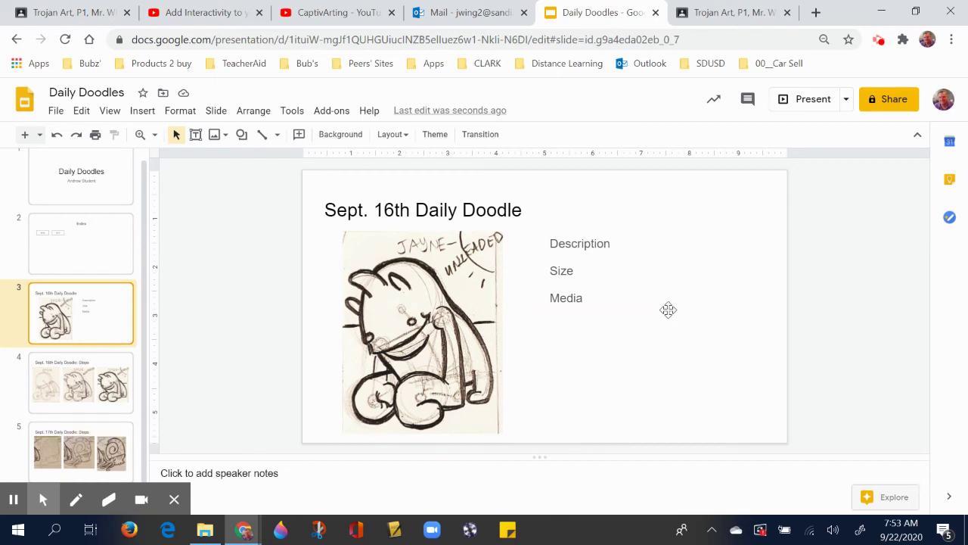
pyautogui.click(195, 135)
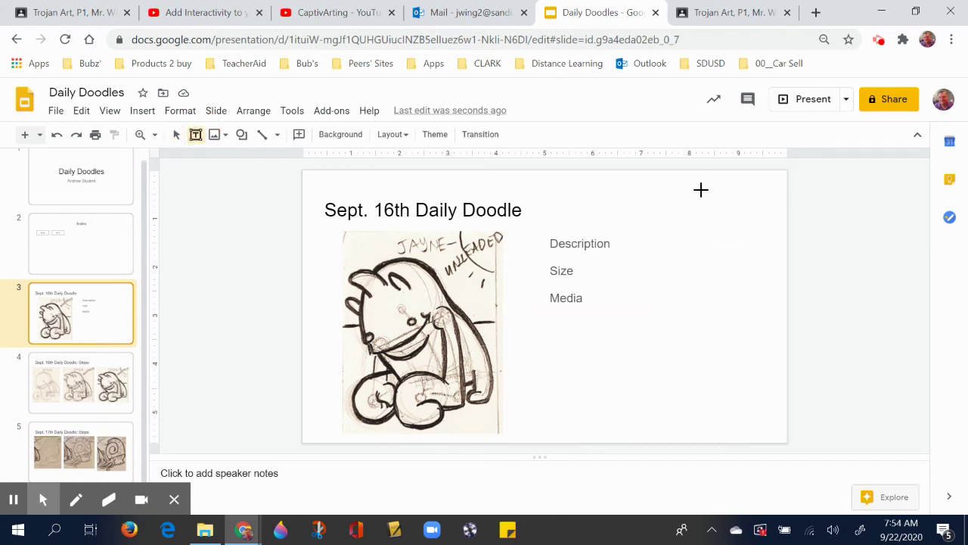
pyautogui.moveTo(694, 196); pyautogui.dragTo(755, 213)
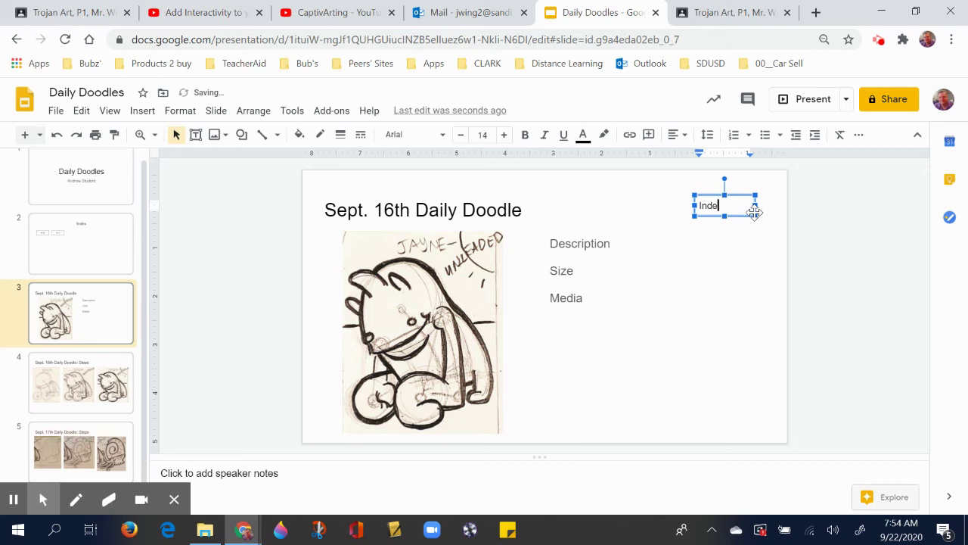
pyautogui.write('Index')
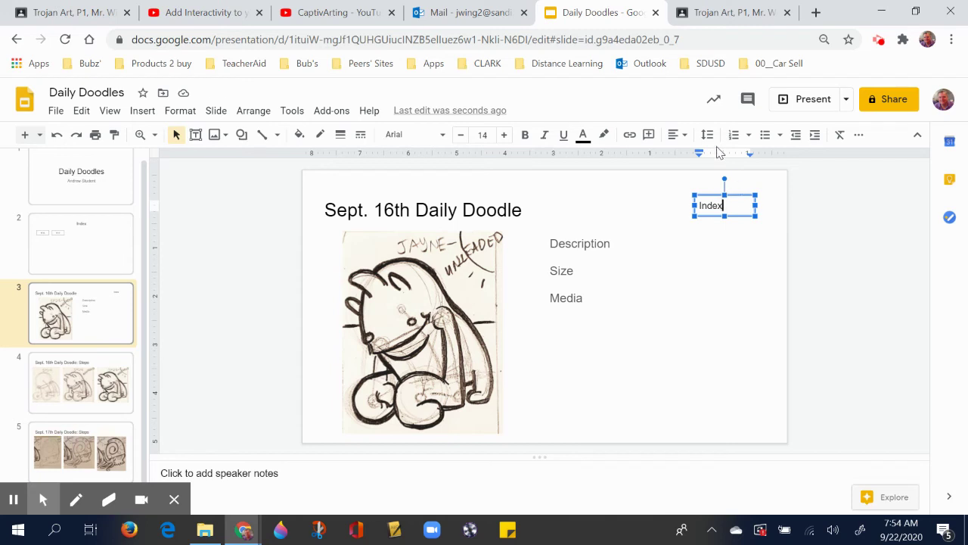
pyautogui.click(676, 135)
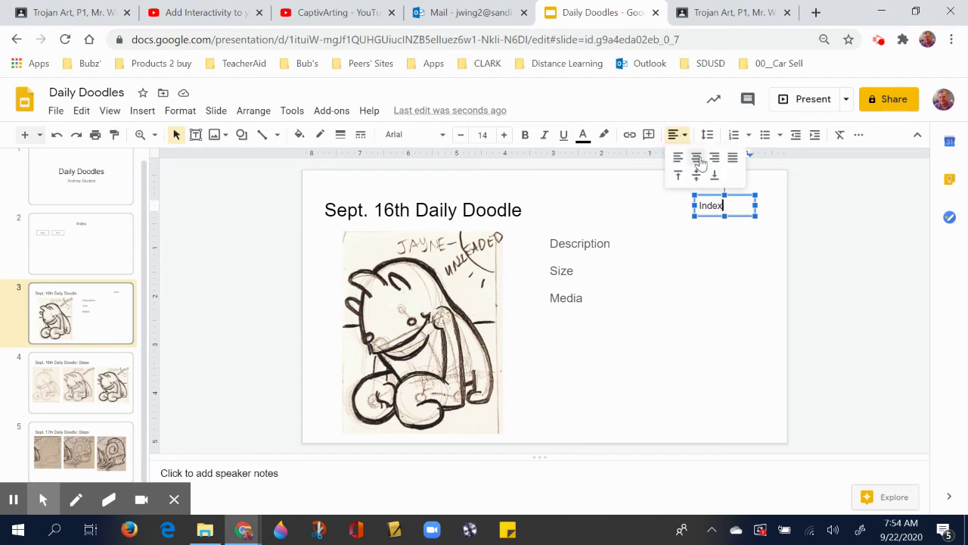
pyautogui.click(696, 158)
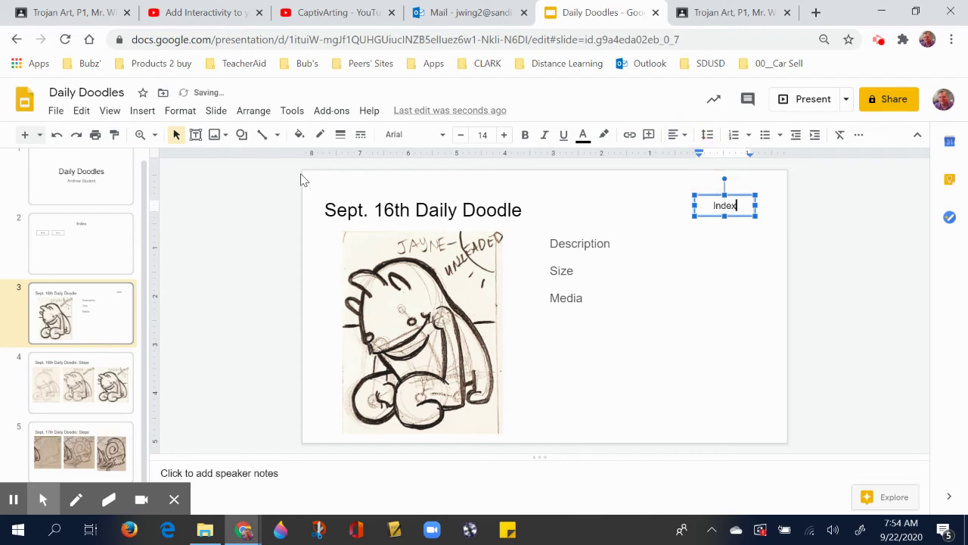
# Step: Give the Index box on slide 3 a black border and link the box to Slide 2: Index
pyautogui.click(320, 134)
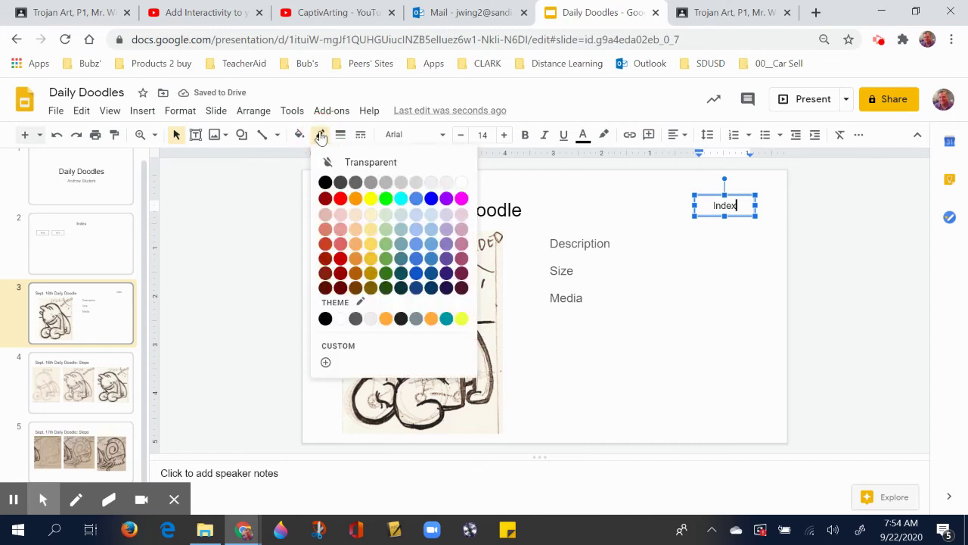
pyautogui.click(326, 182)
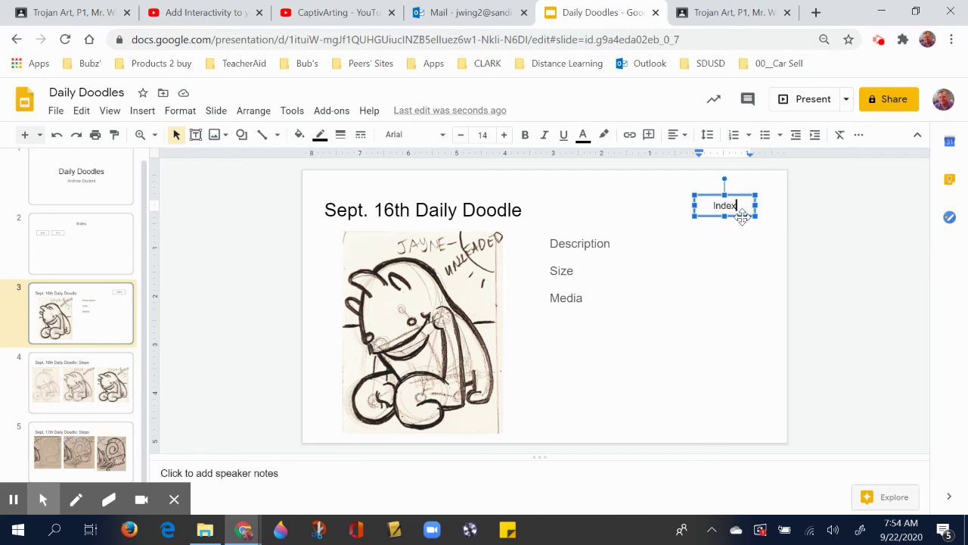
pyautogui.click(741, 214)
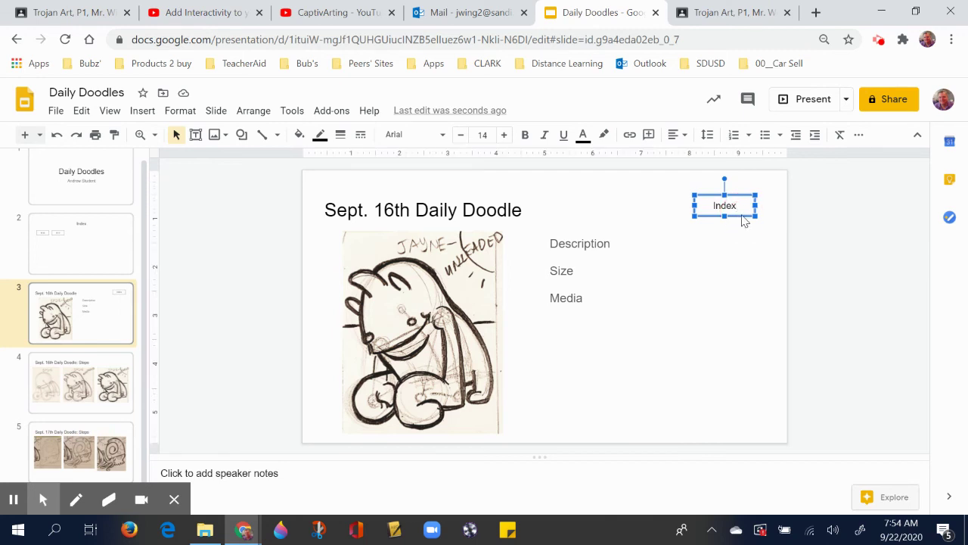
pyautogui.click(630, 135)
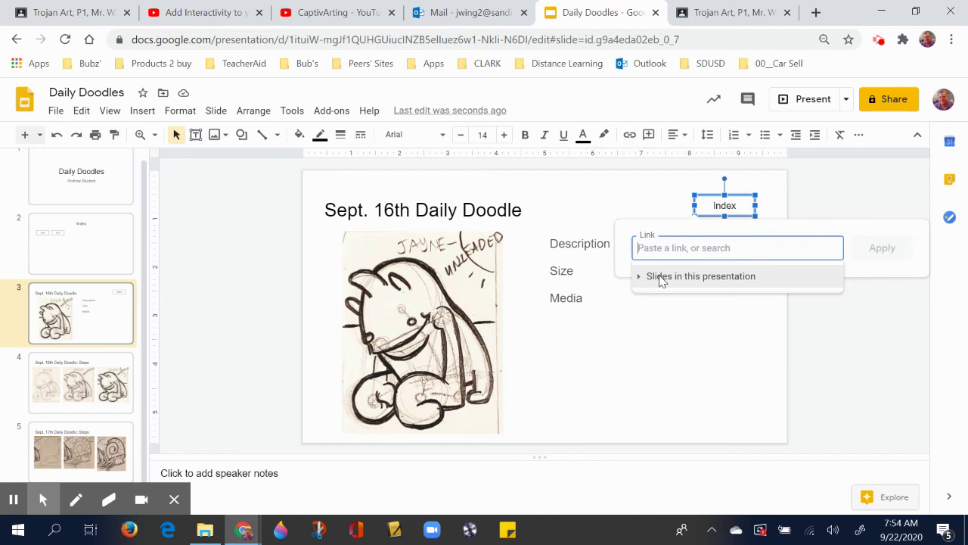
pyautogui.click(660, 276)
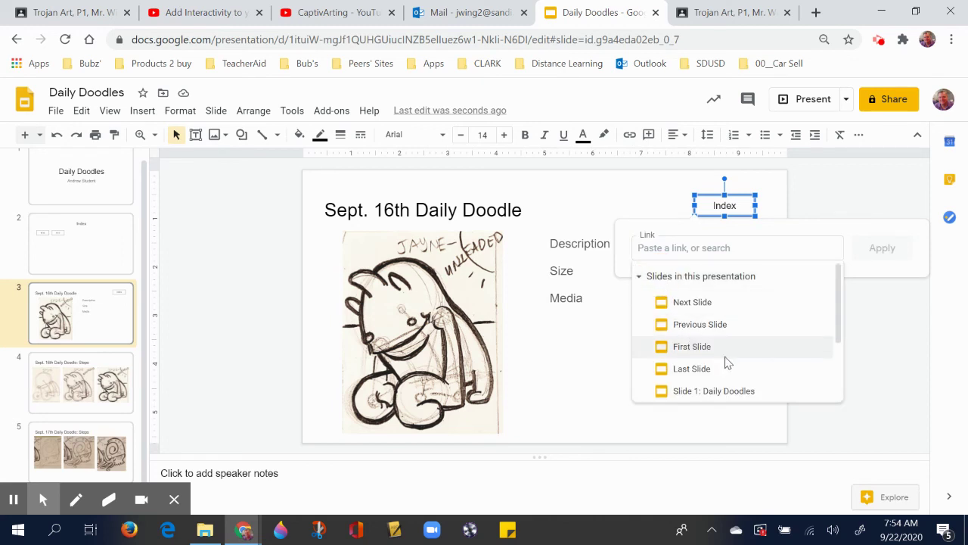
pyautogui.scroll(-1, 724, 363)
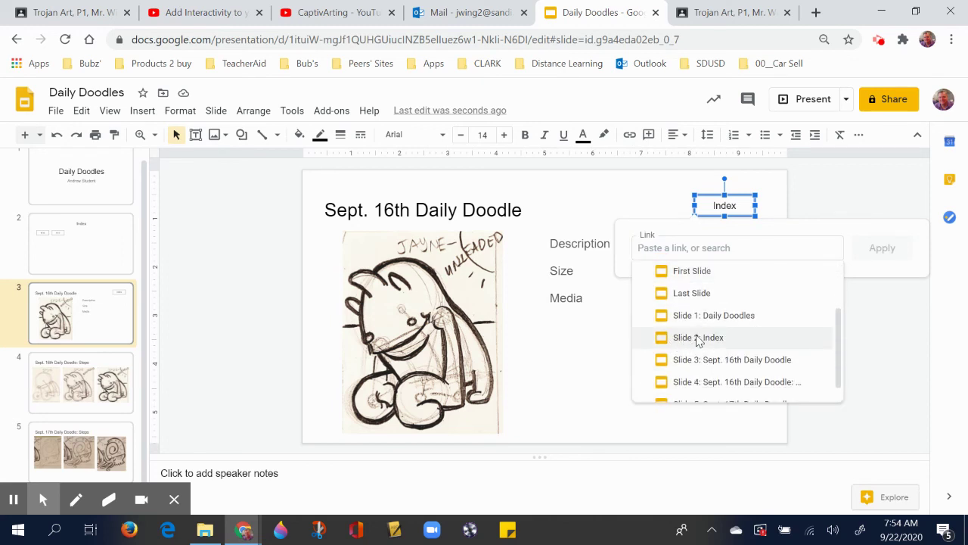
pyautogui.click(697, 339)
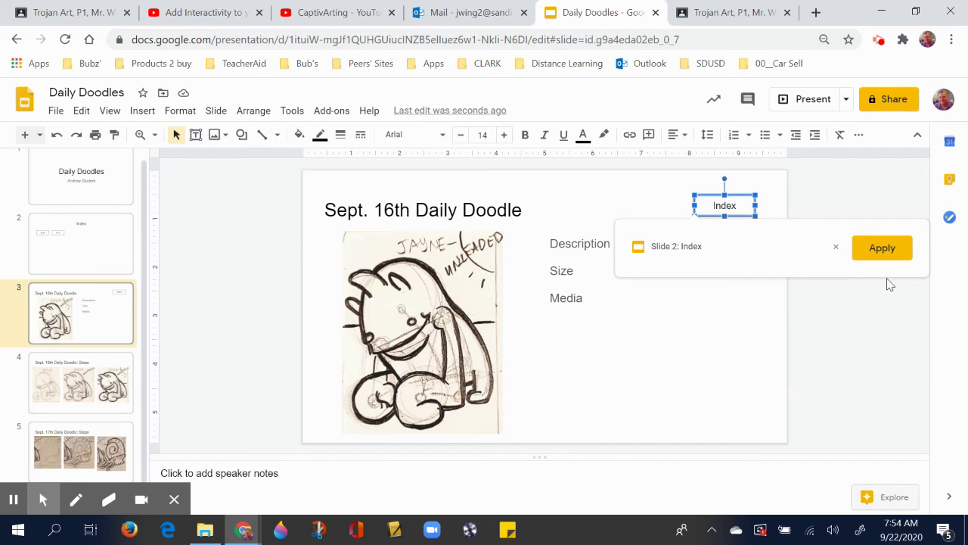
pyautogui.click(882, 248)
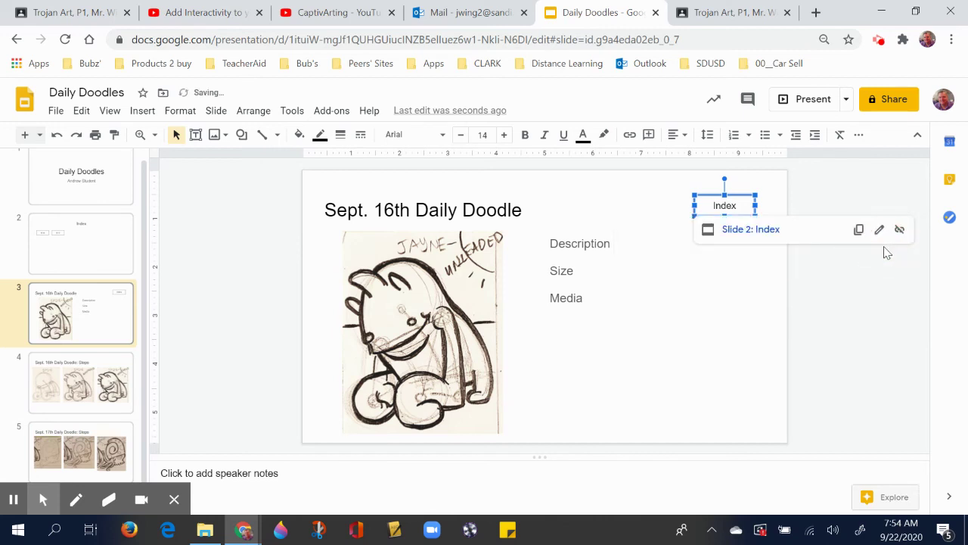
pyautogui.click(858, 339)
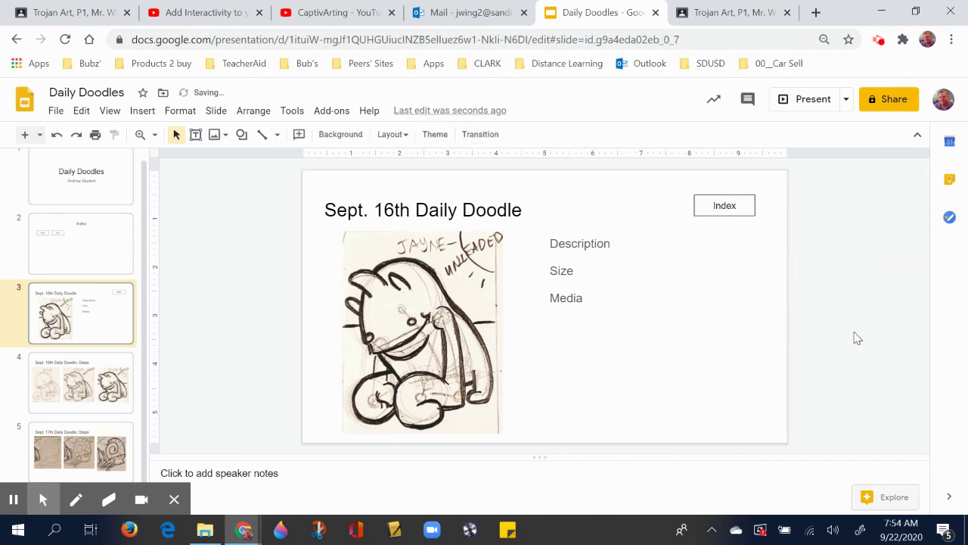
# Step: Copy the linked Index box from slide 3 to the same place on slides 4 and 5
pyautogui.click(743, 194)
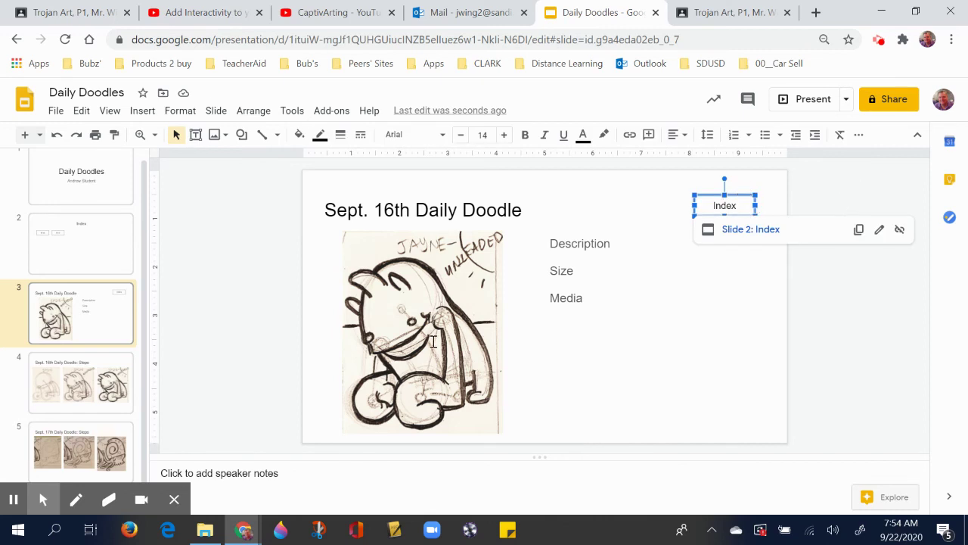
pyautogui.click(86, 390)
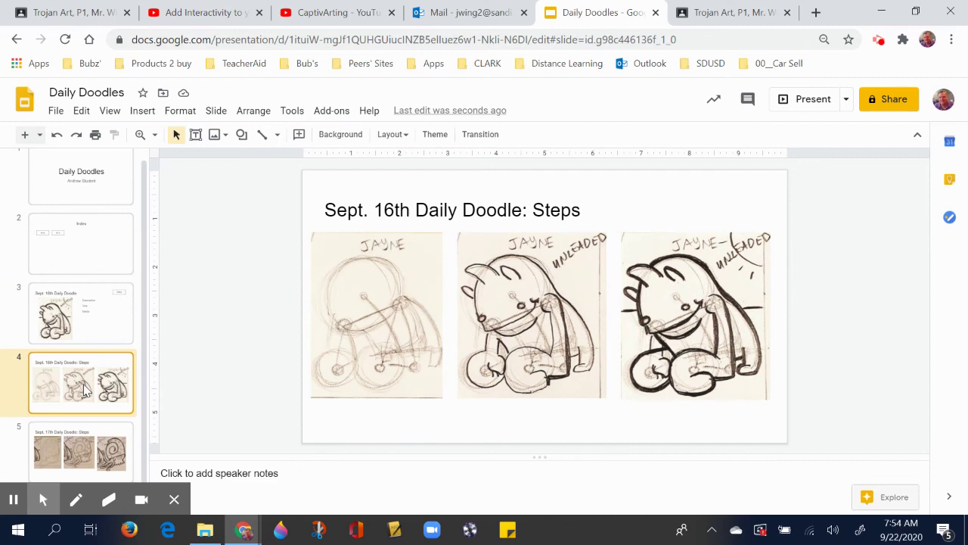
pyautogui.hotkey('ctrl', 'v')
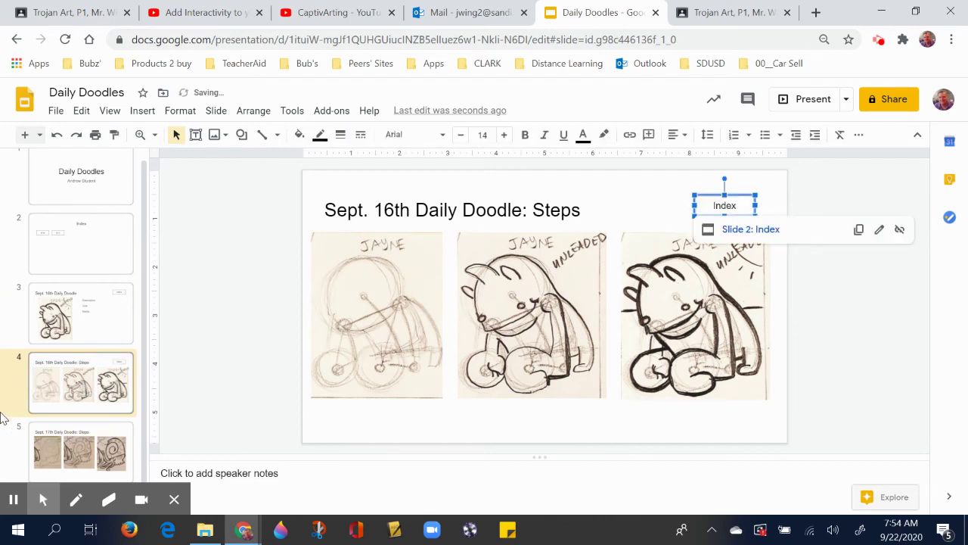
pyautogui.click(91, 445)
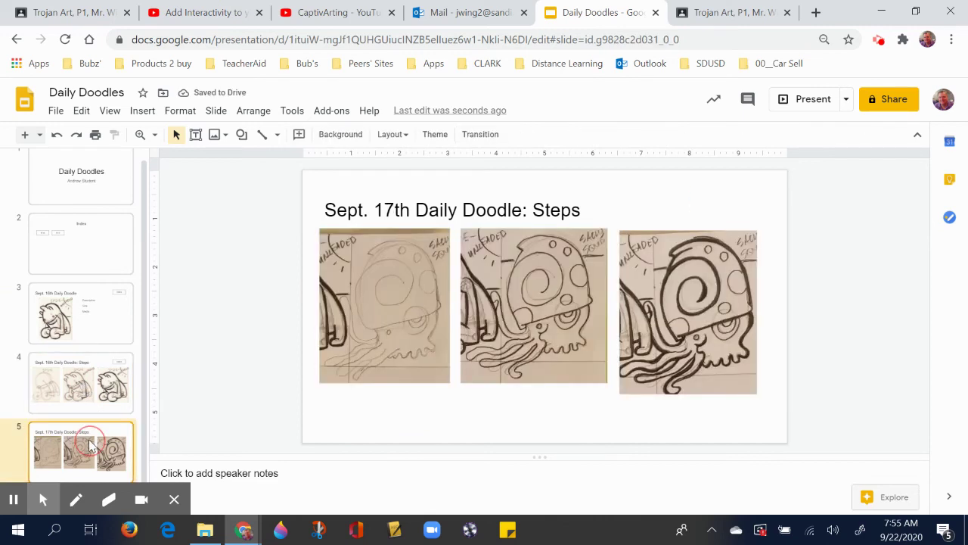
pyautogui.hotkey('ctrl', 'v')
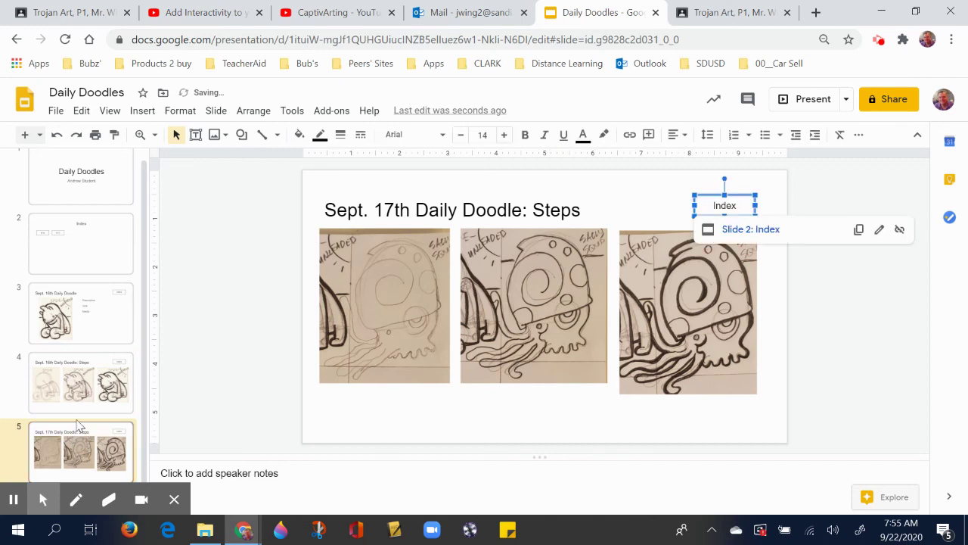
pyautogui.click(93, 452)
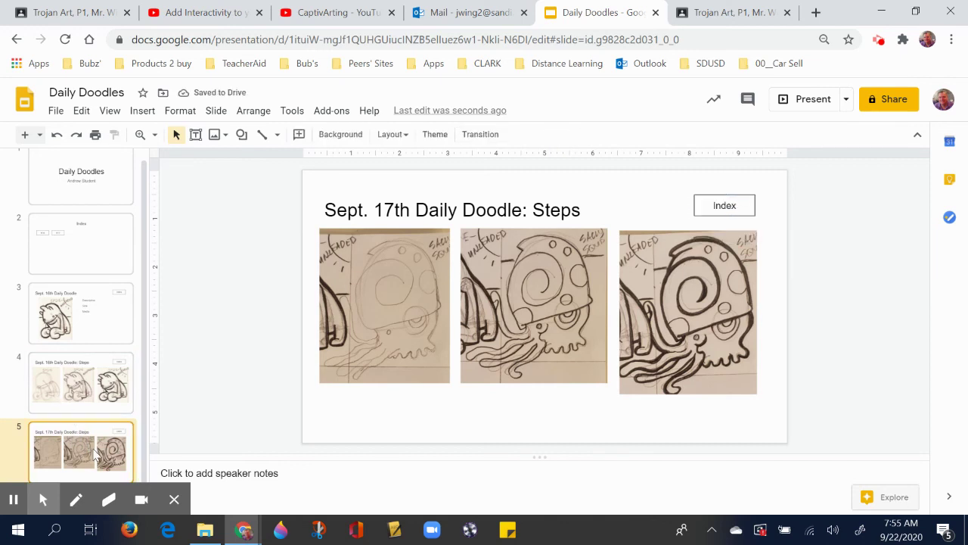
pyautogui.hotkey('ctrl', 'v')
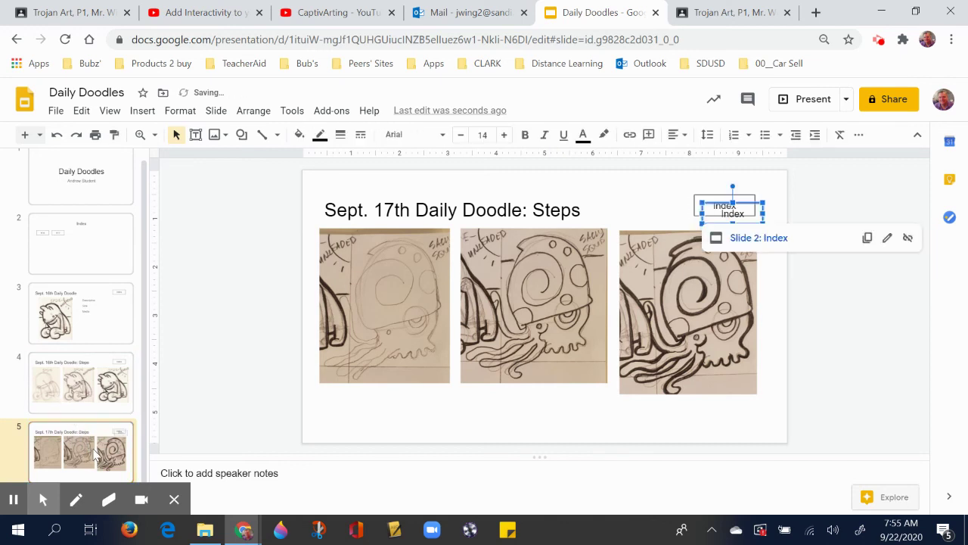
pyautogui.press('Delete')
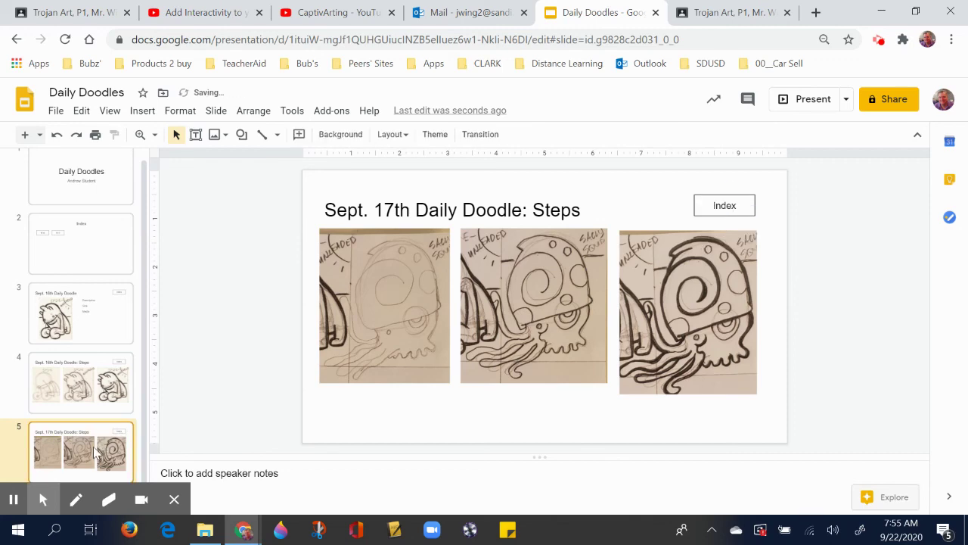
# Step: Present the deck from the title slide to test the 9/16, Index and 9/17 links, exit the slideshow and return to the title slide
pyautogui.click(85, 376)
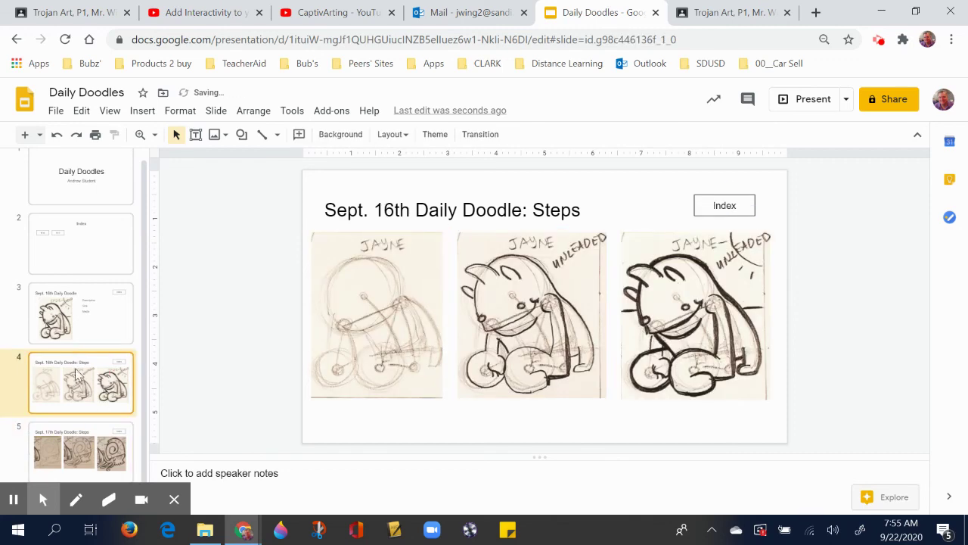
pyautogui.click(72, 312)
pyautogui.click(85, 257)
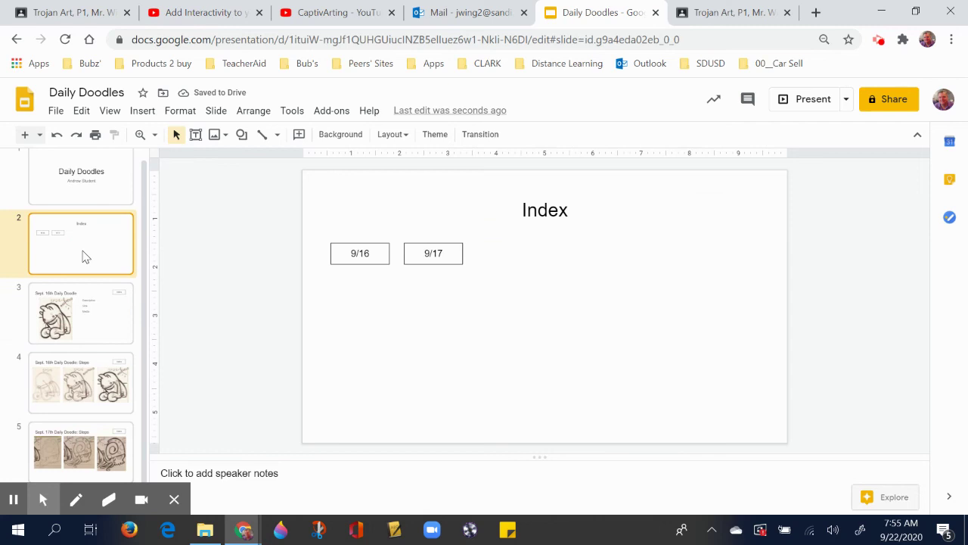
pyautogui.click(101, 179)
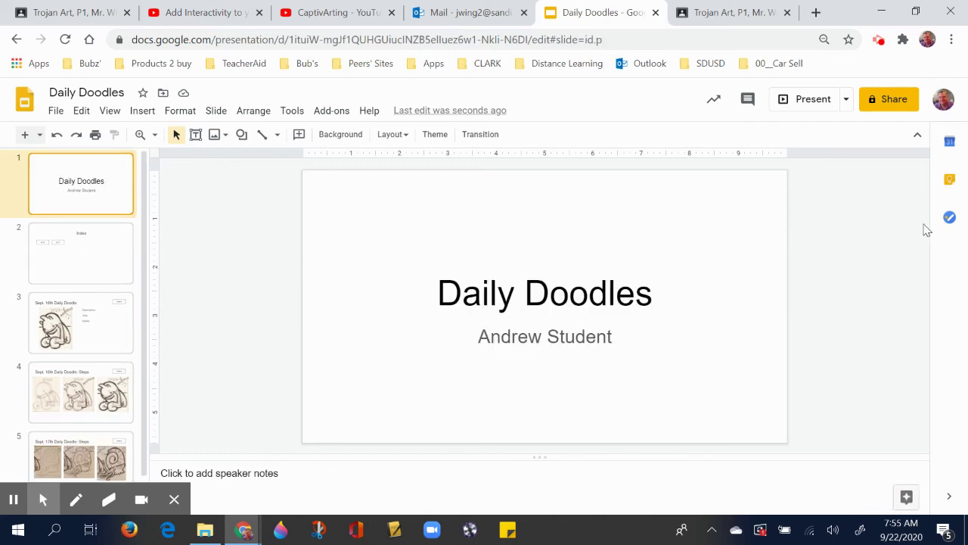
pyautogui.click(808, 99)
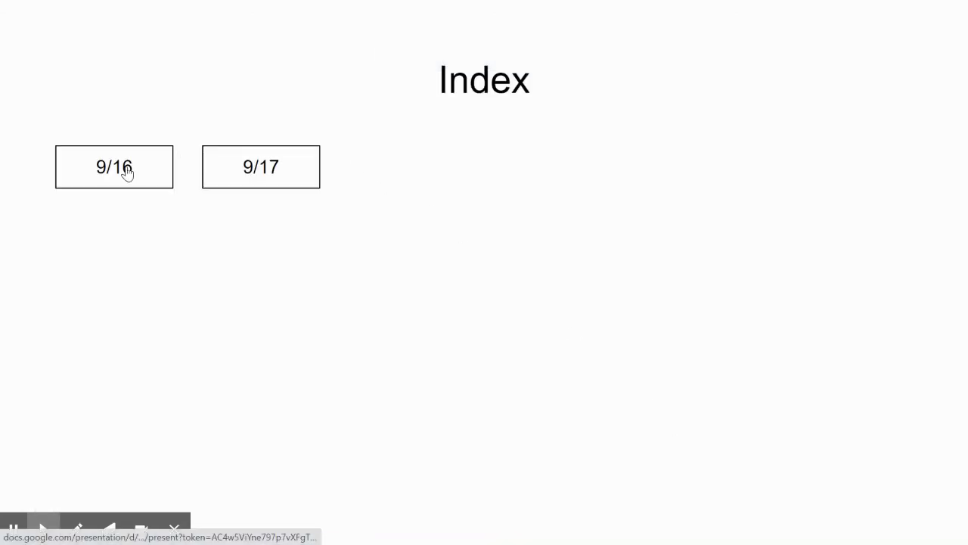
pyautogui.click(127, 173)
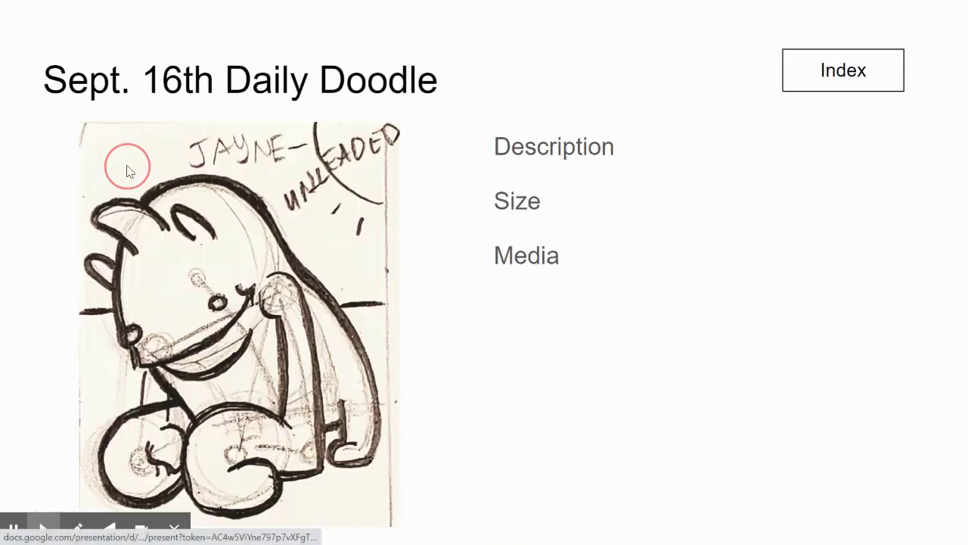
pyautogui.click(849, 74)
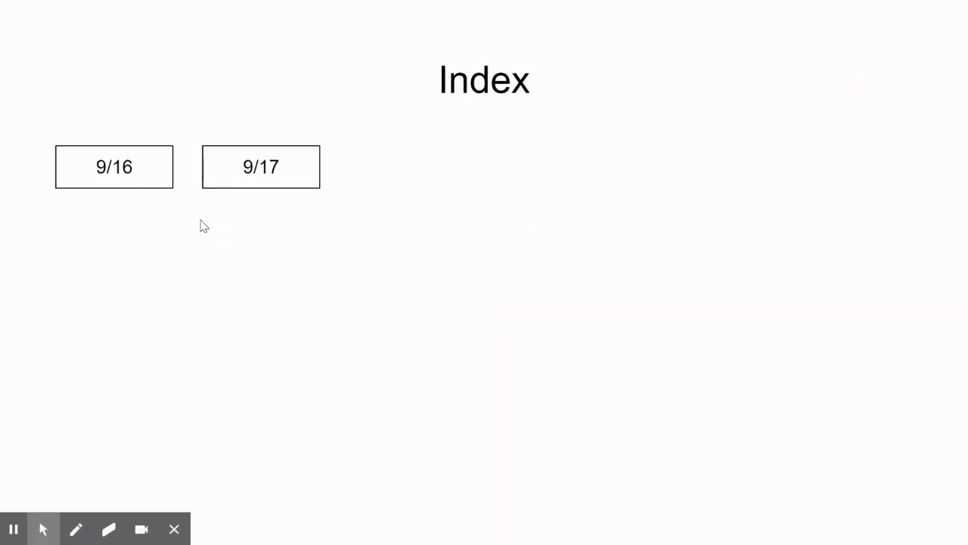
pyautogui.click(258, 171)
pyautogui.press('Escape')
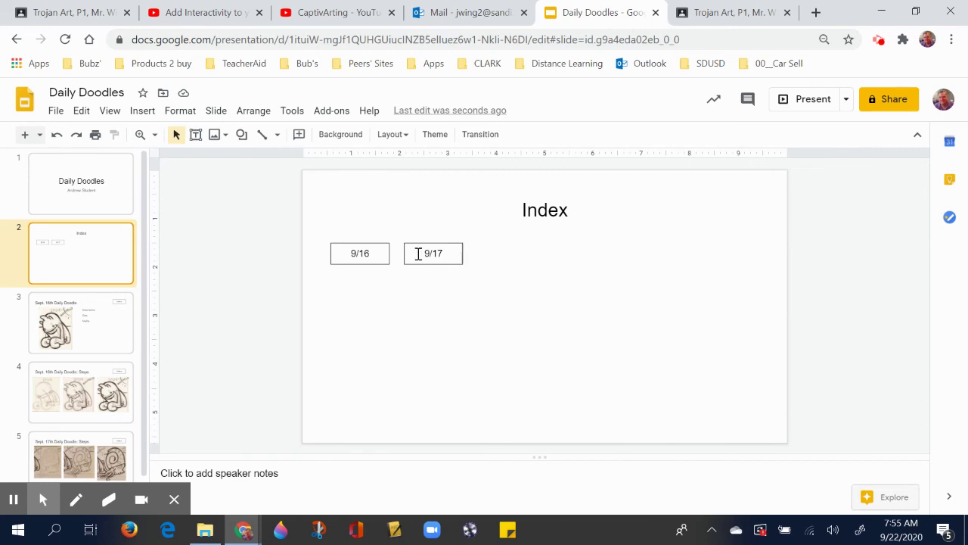
pyautogui.click(102, 195)
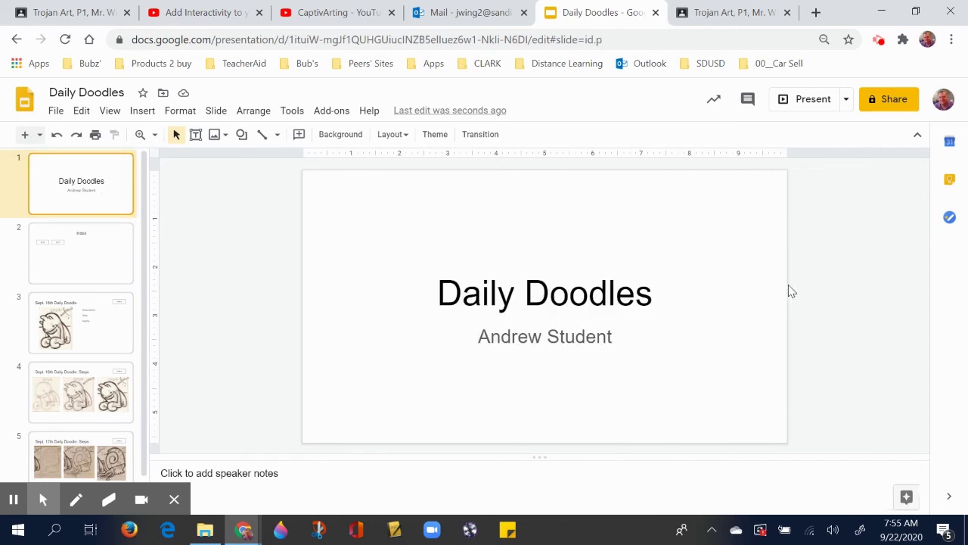